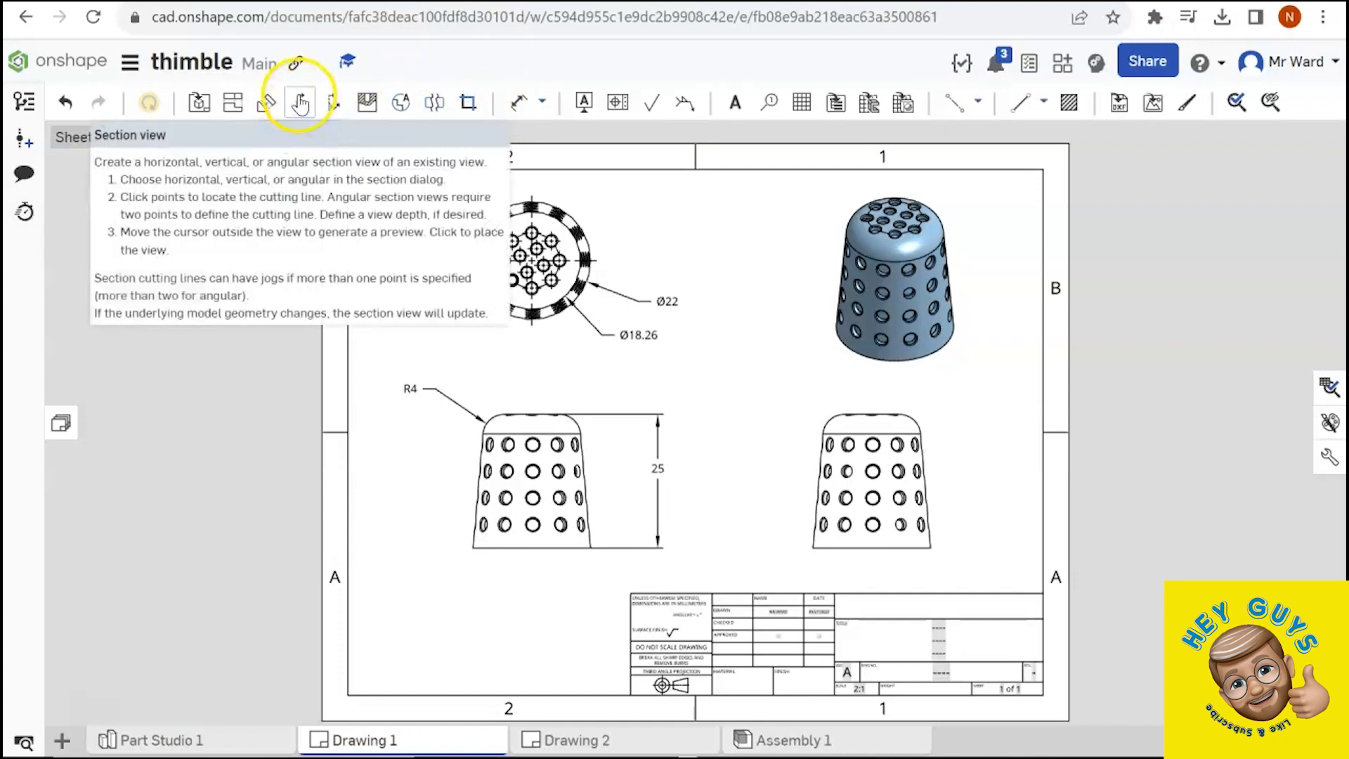
Create a vertical section view through the middle of the front view and place it between the front and right views.
left_click(302, 109)
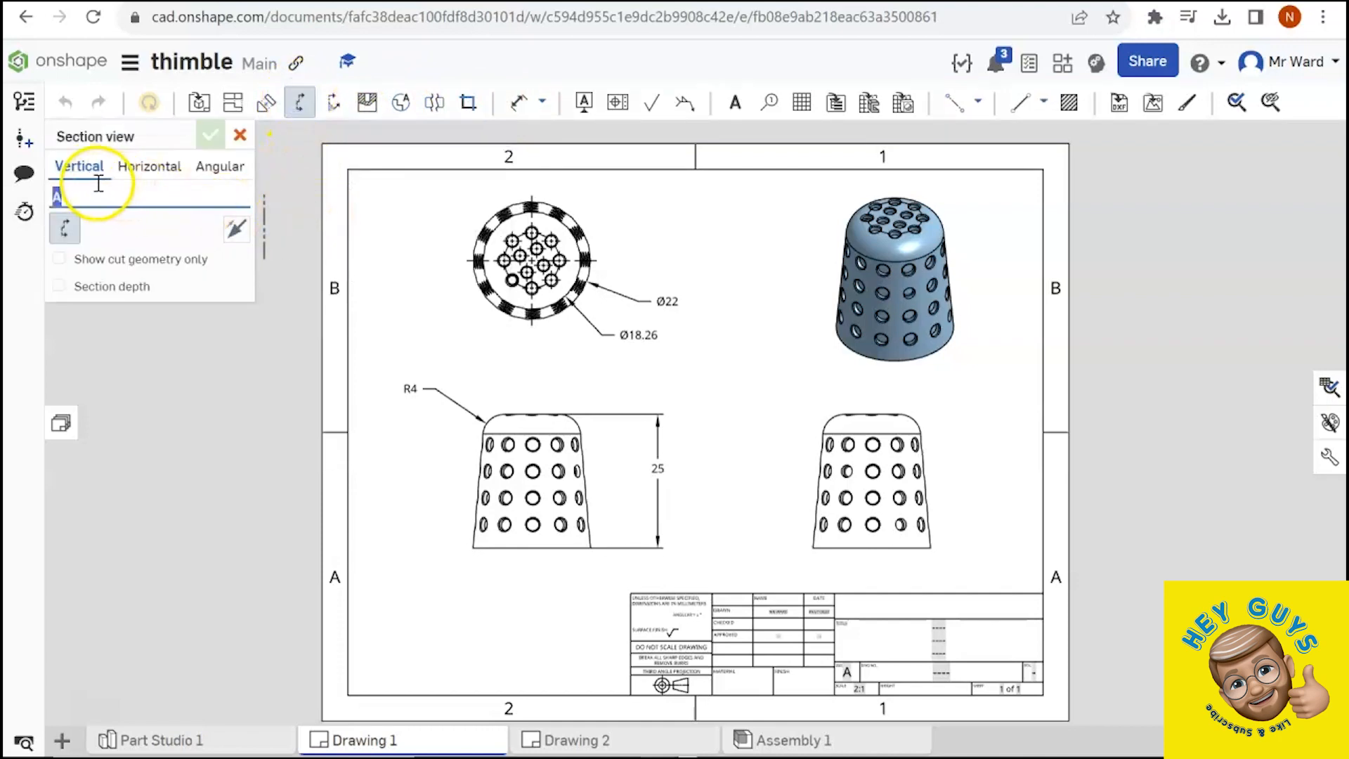
key("BackSpace")
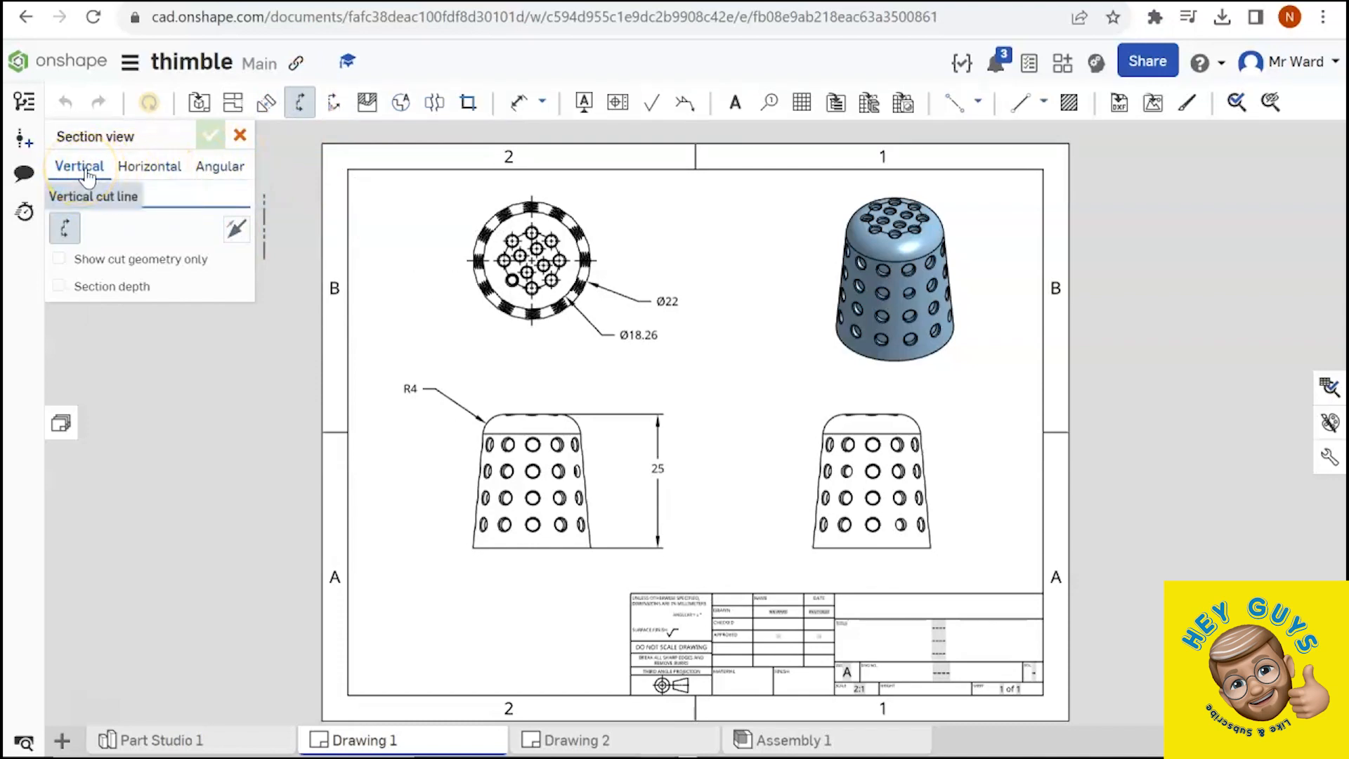
left_click(81, 168)
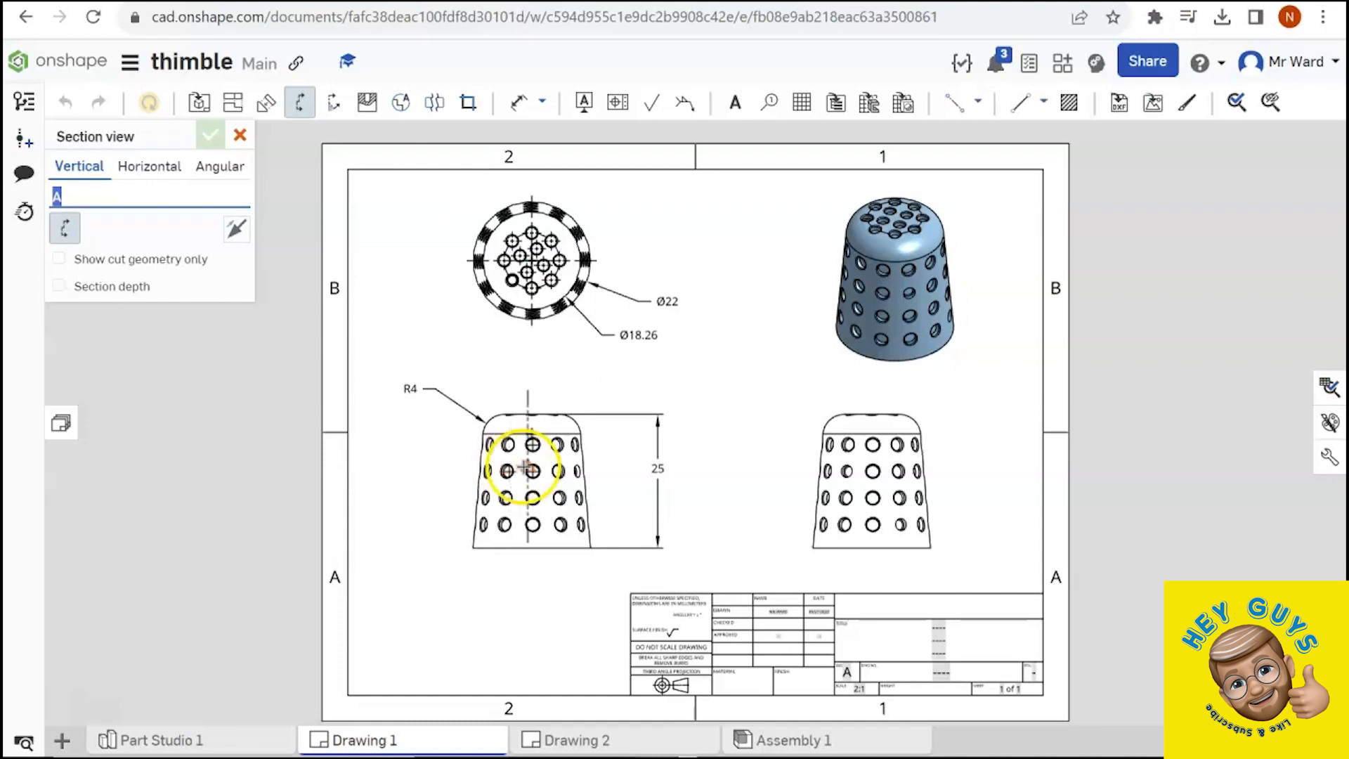
left_click(157, 165)
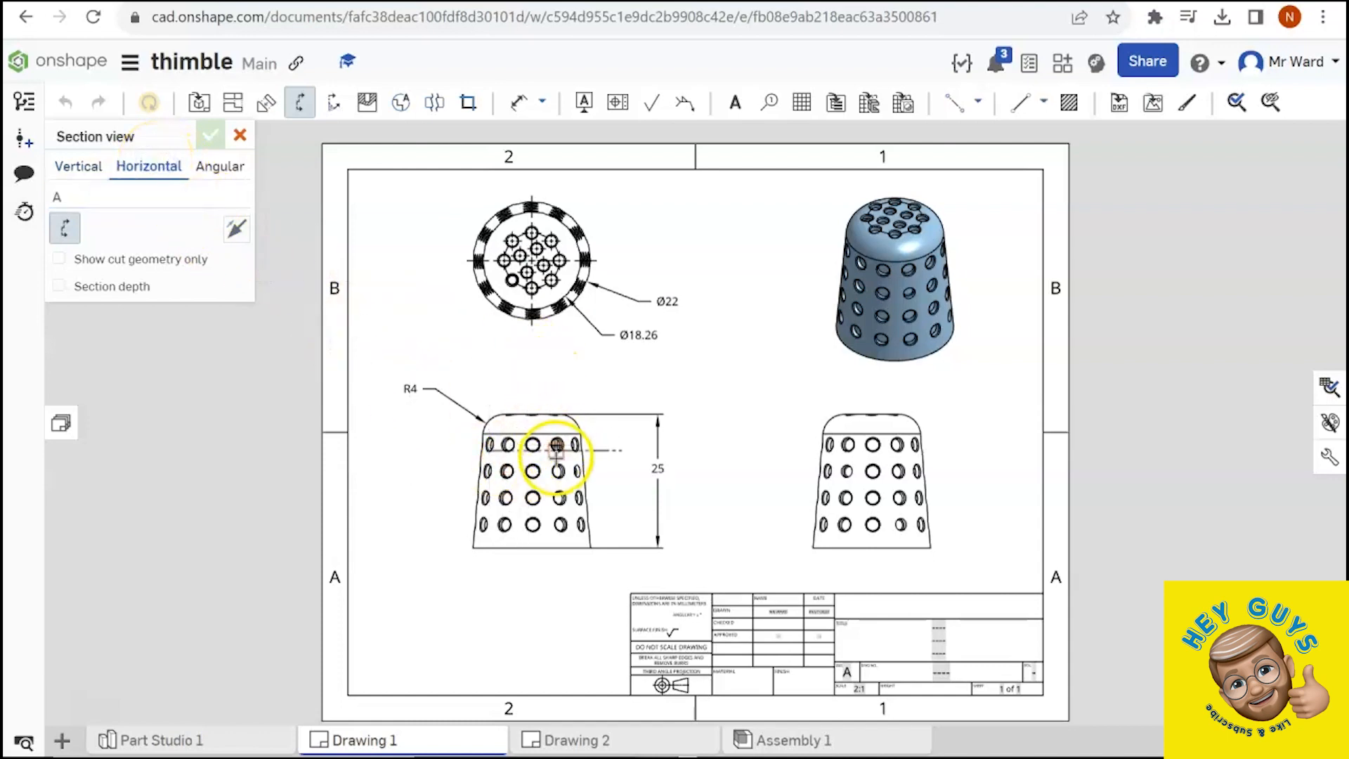
left_click(242, 197)
left_click(220, 167)
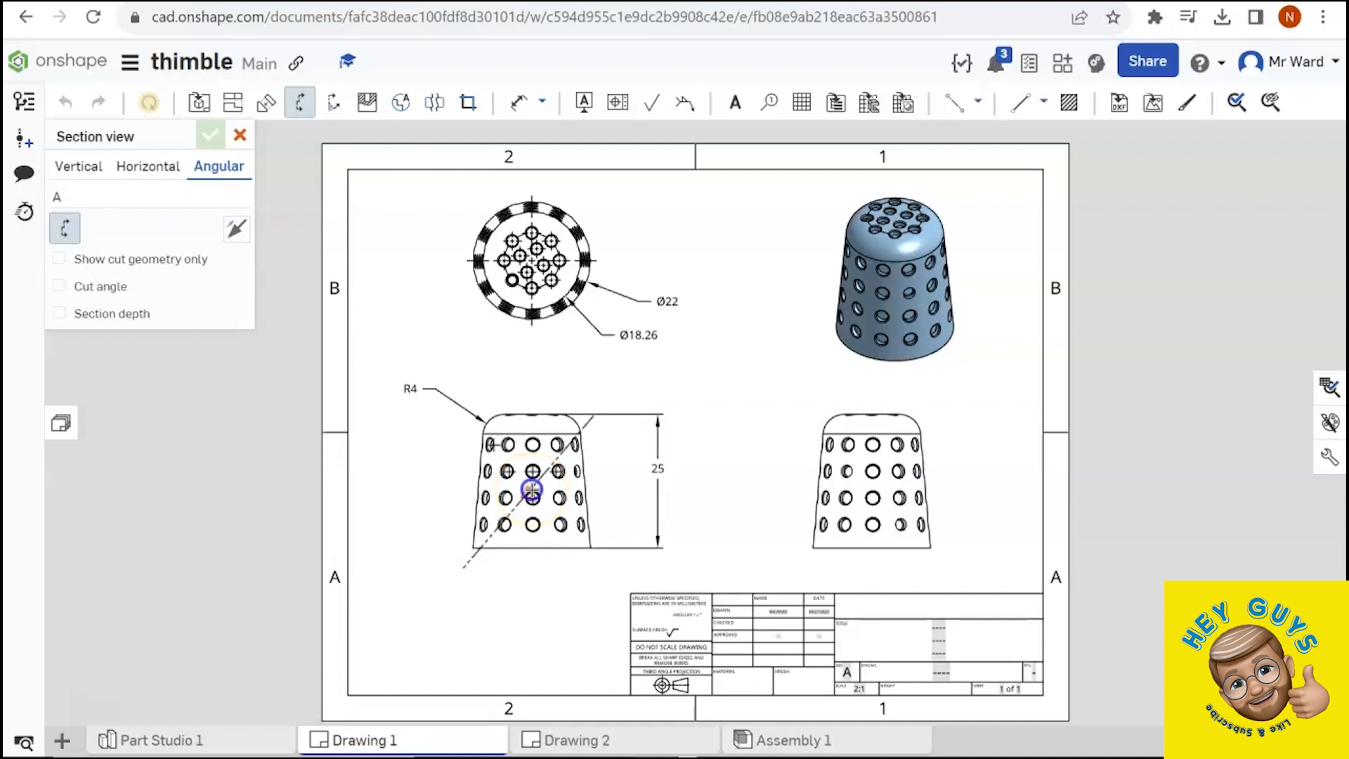
left_click(532, 489)
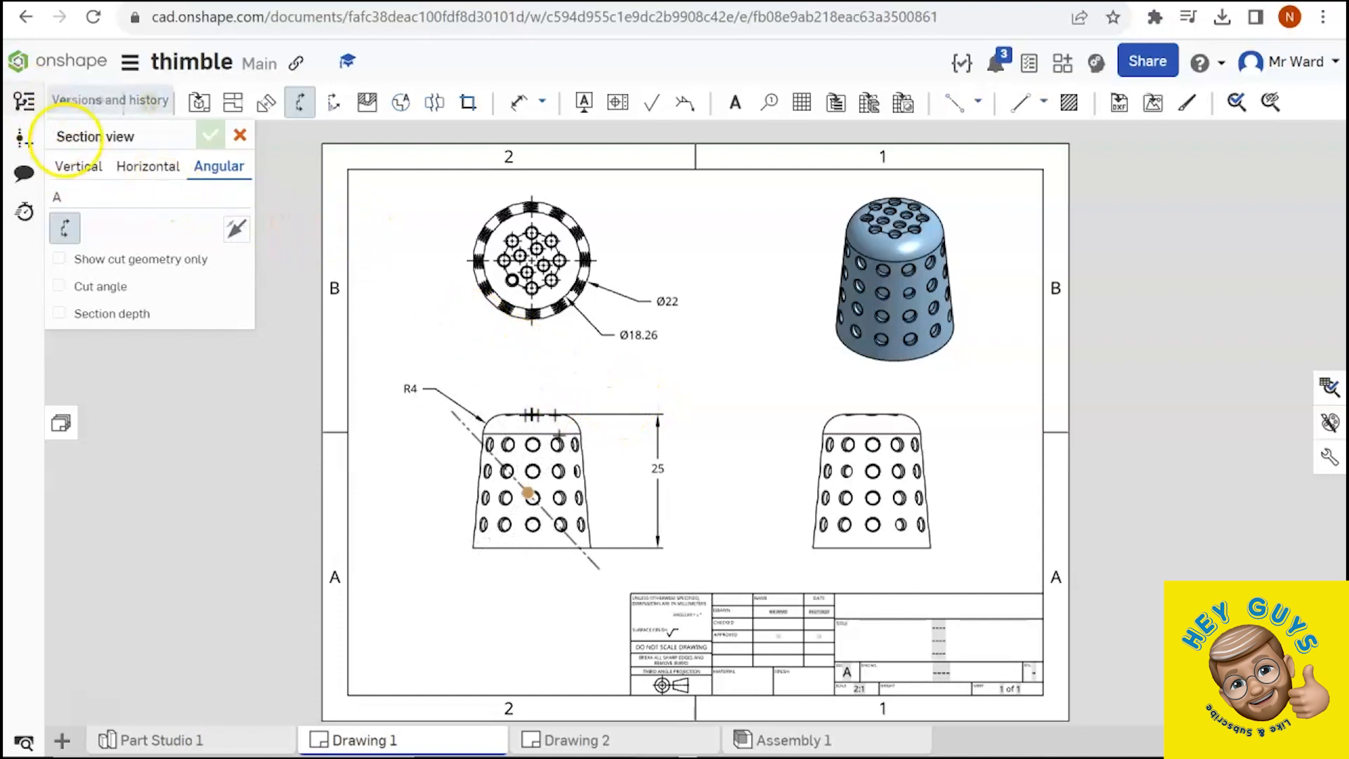
left_click(89, 175)
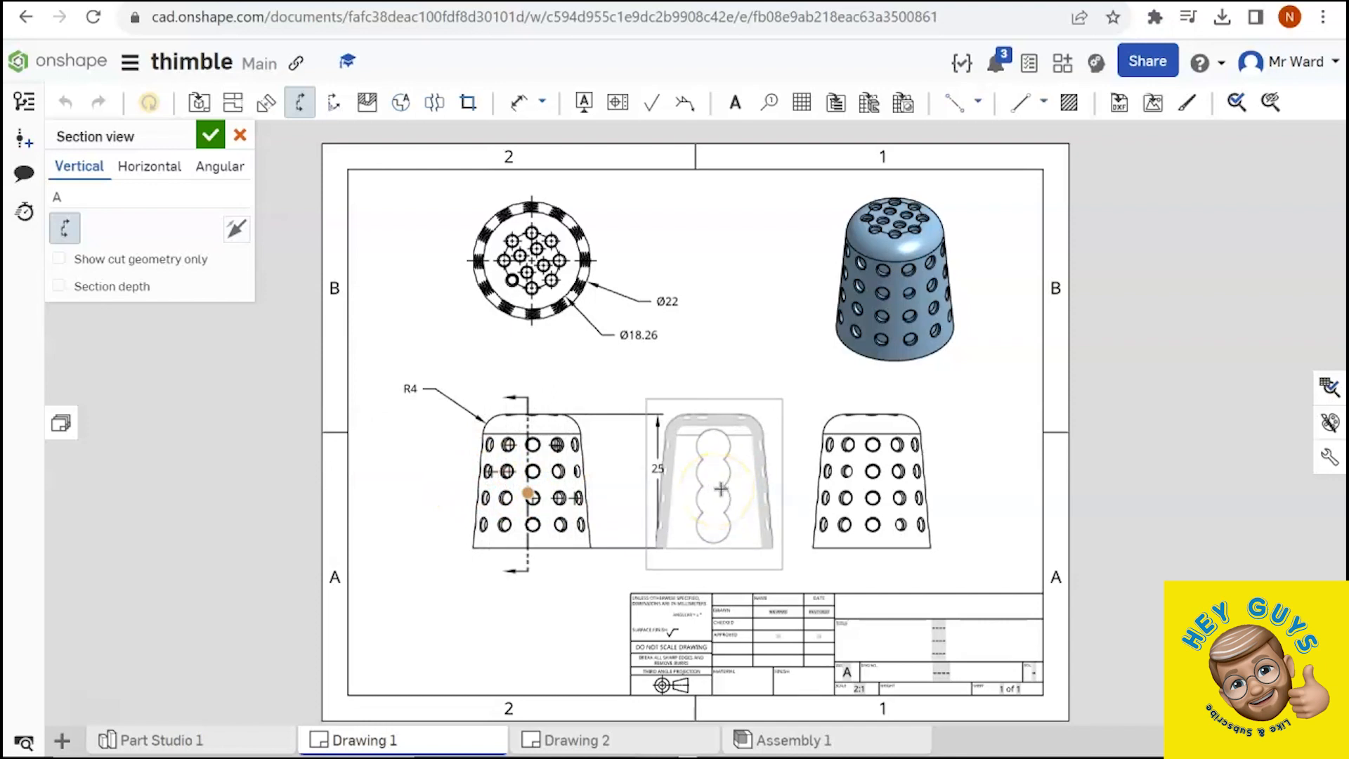
left_click(720, 489)
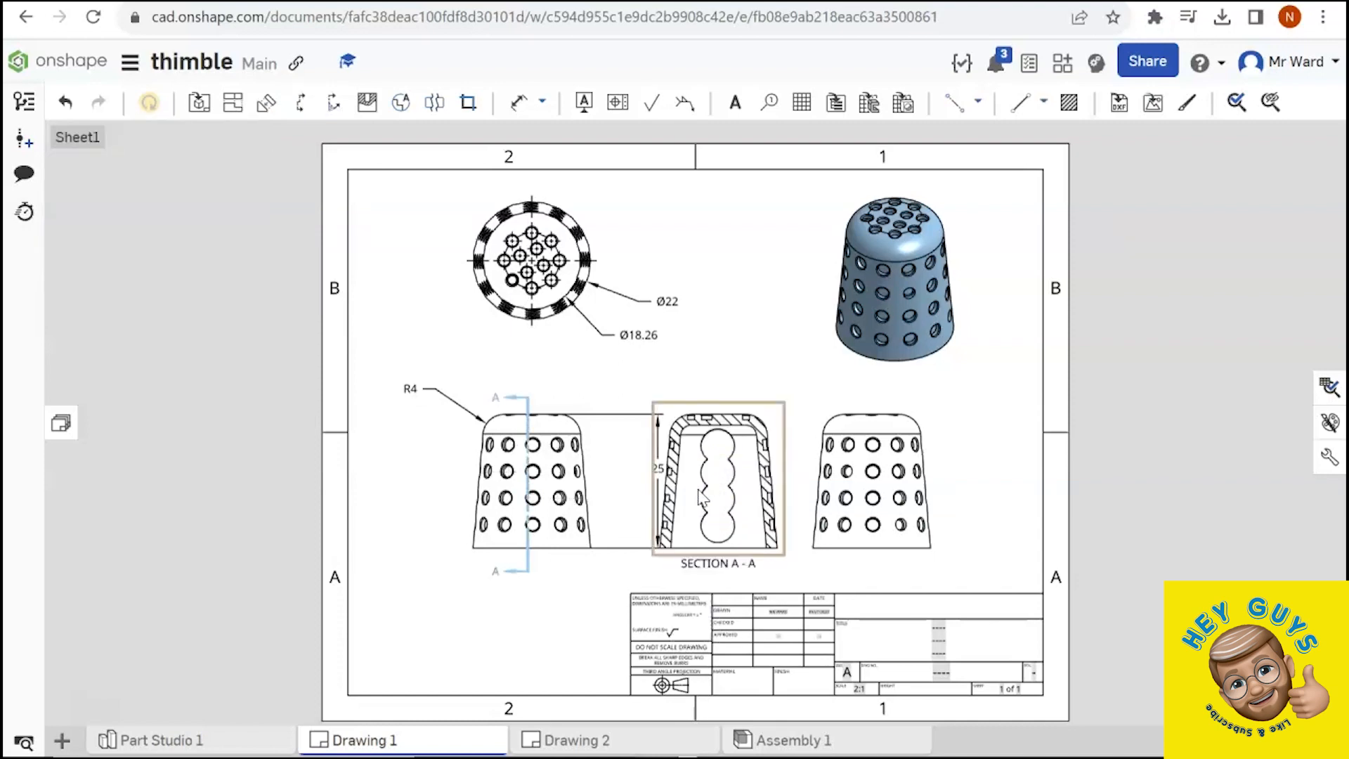
Flip the viewing direction of the section A-A cutting line.
left_click(516, 398)
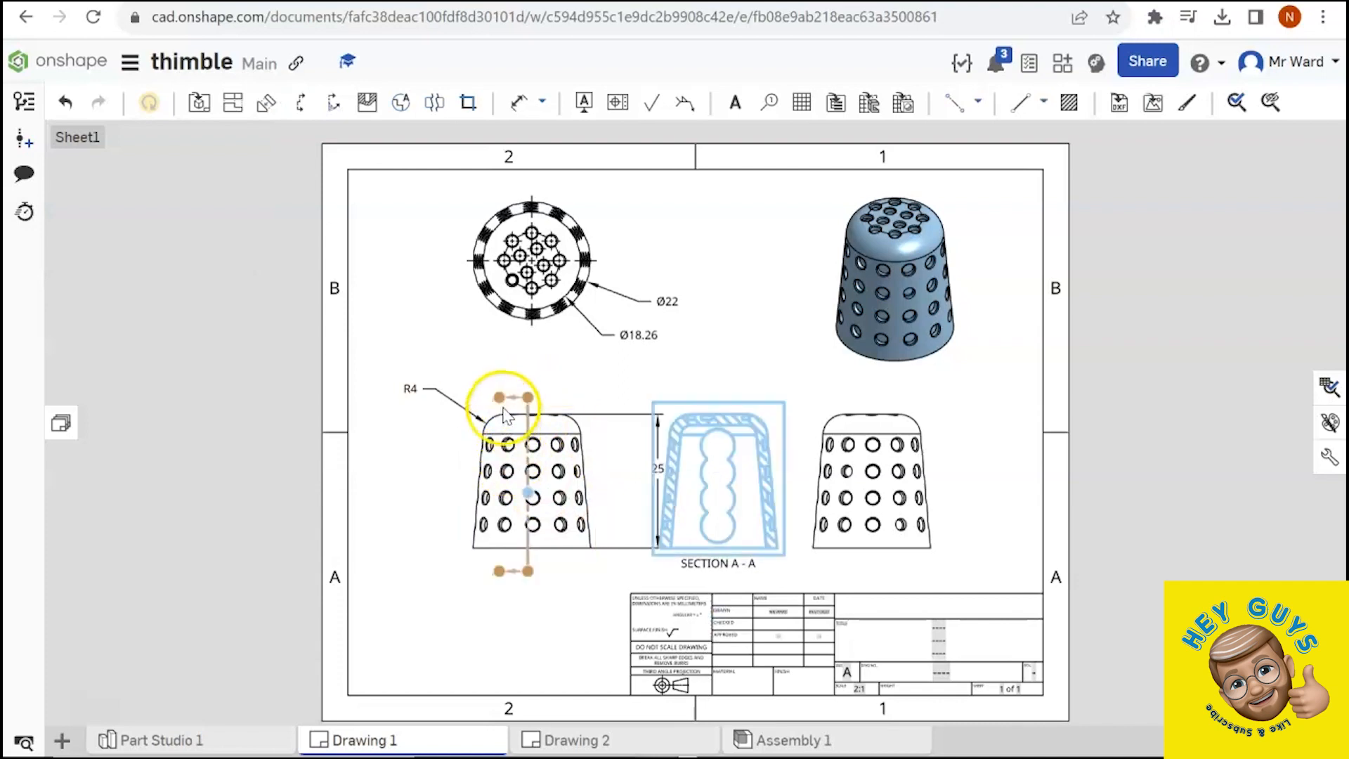
right_click(516, 397)
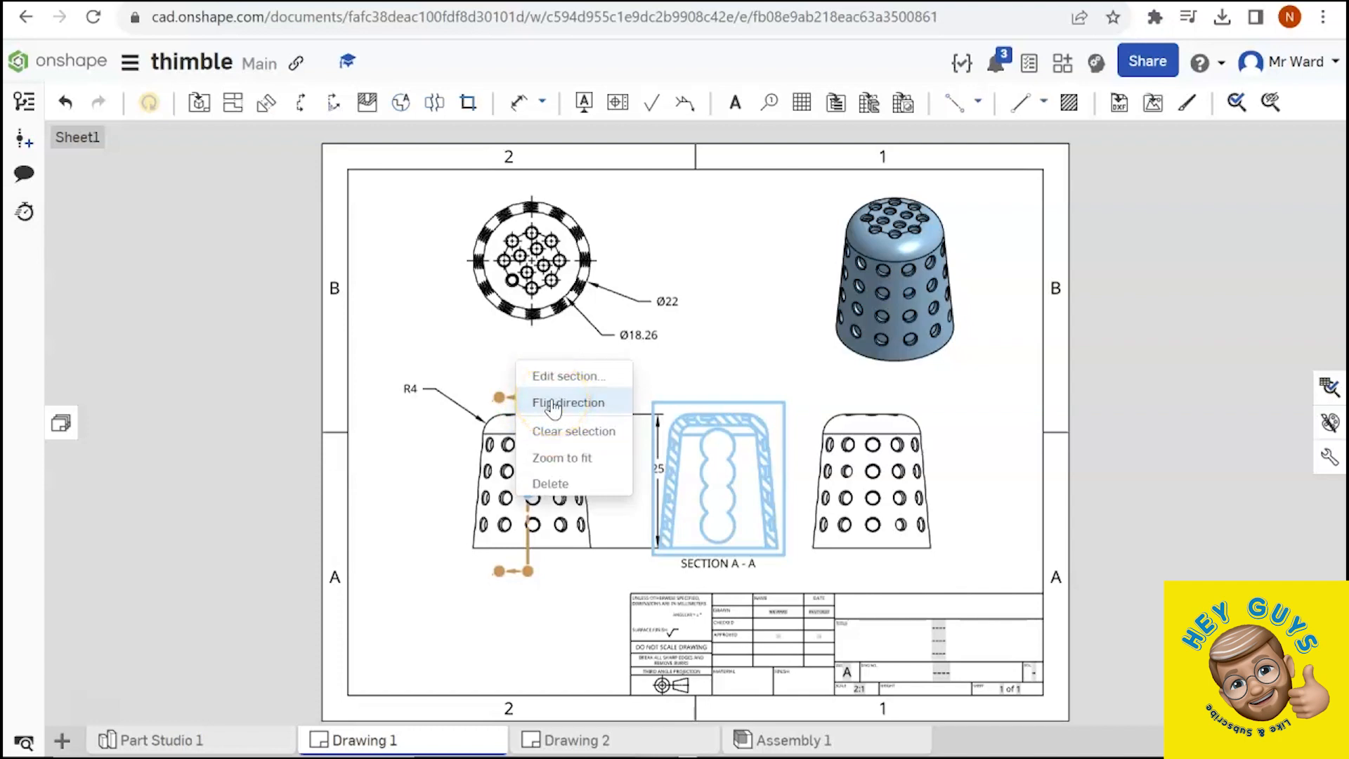
left_click(554, 404)
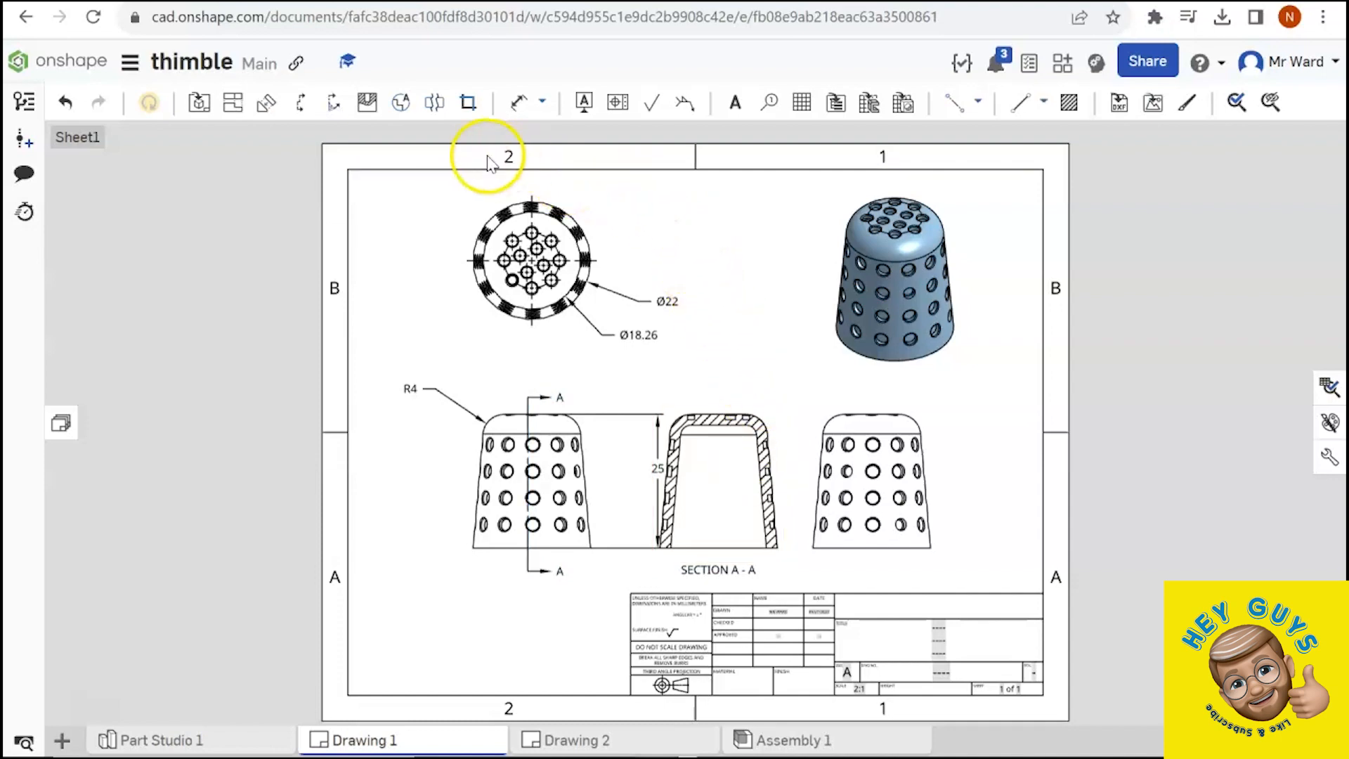
Create a circular 4:1 detail view of the top view's upper-right rim and place it between the top and isometric views.
left_click(402, 106)
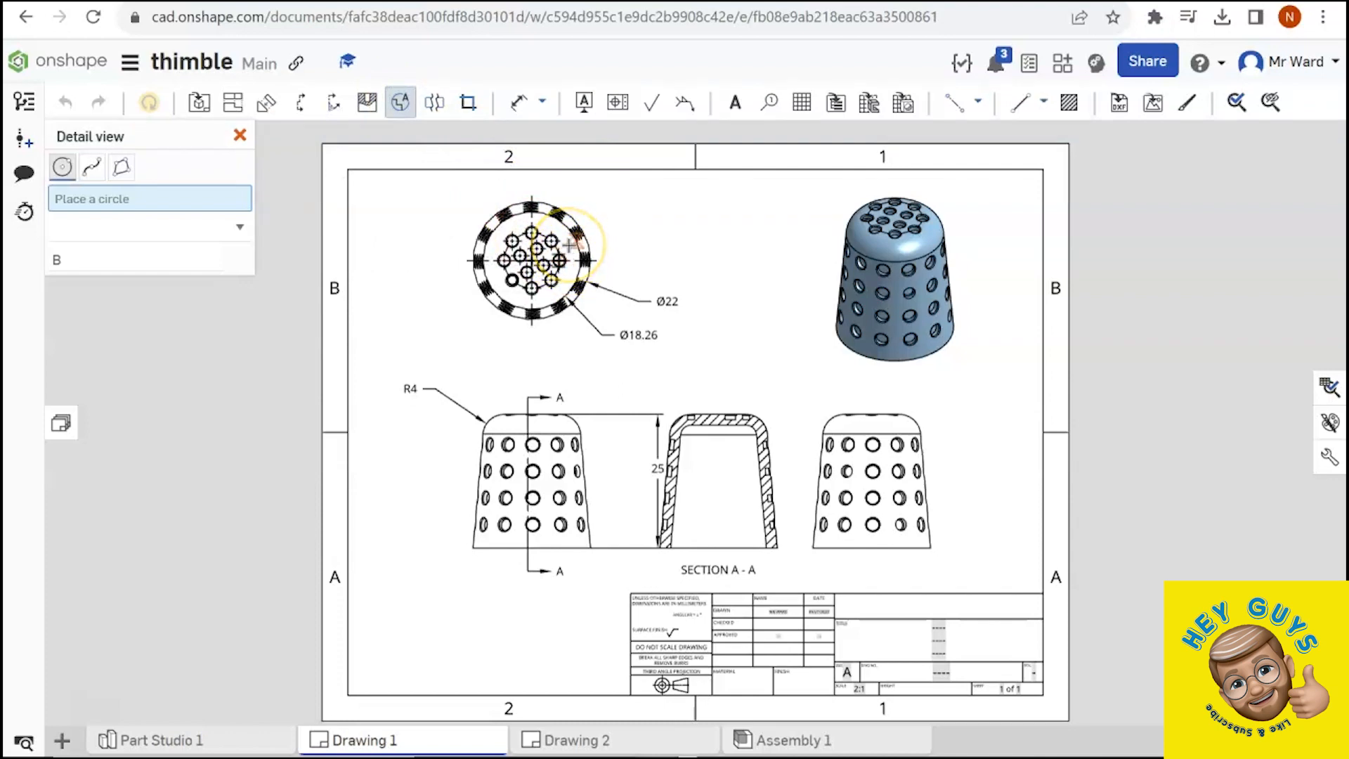
left_click(577, 240)
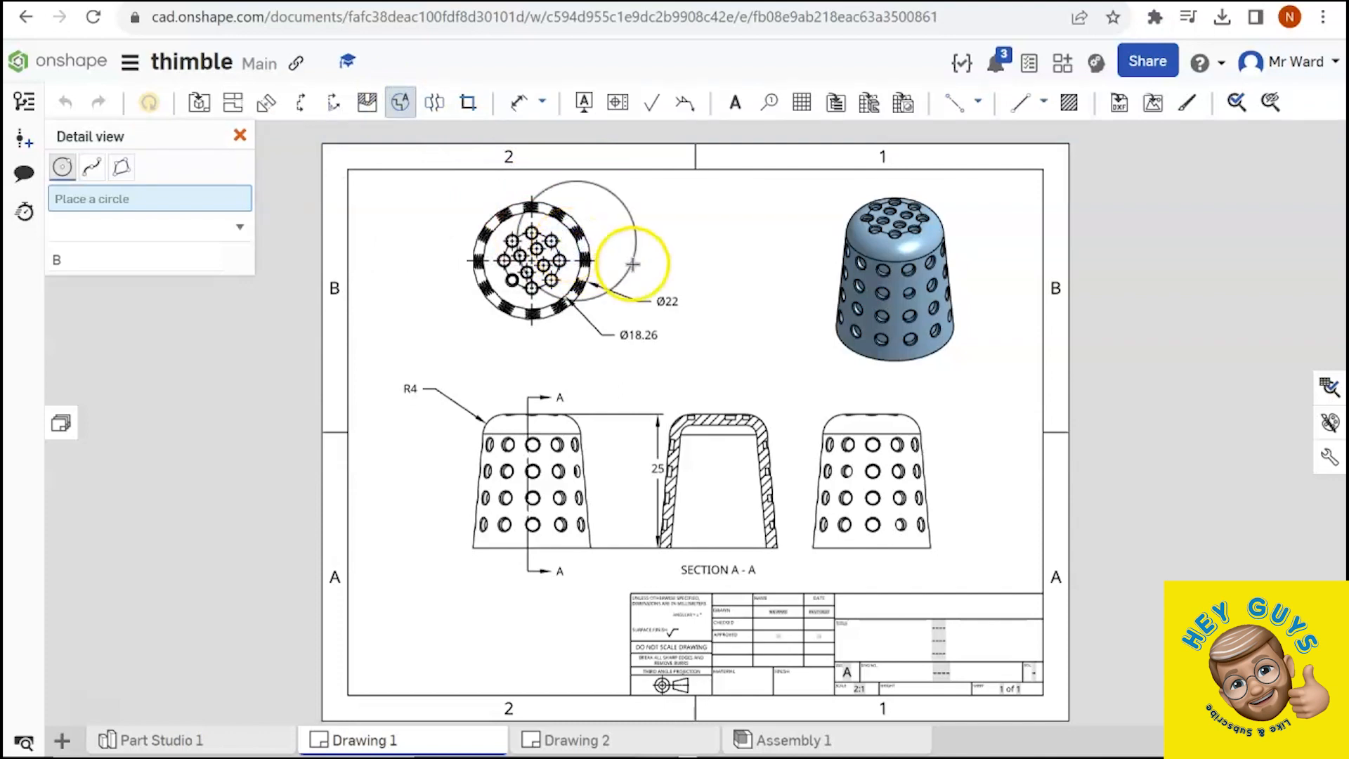
left_click(632, 264)
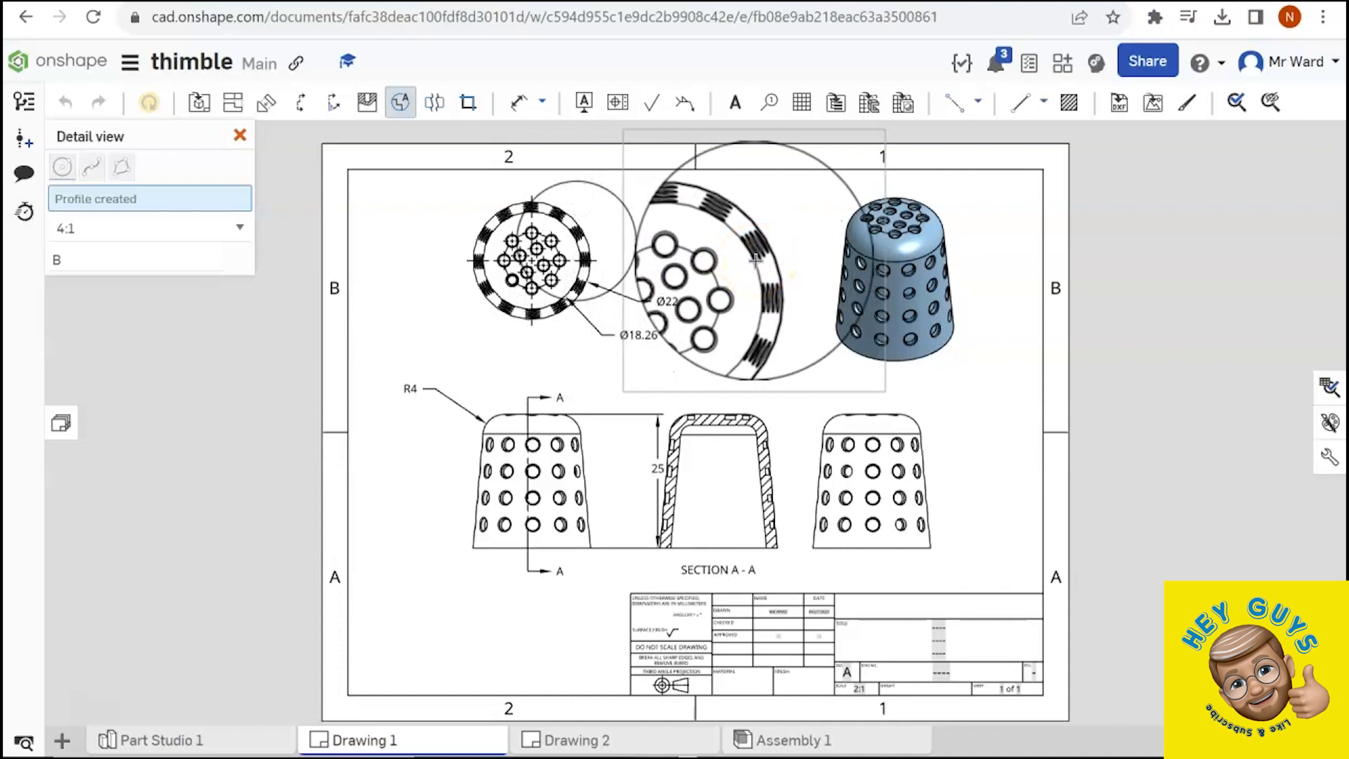
left_click(755, 259)
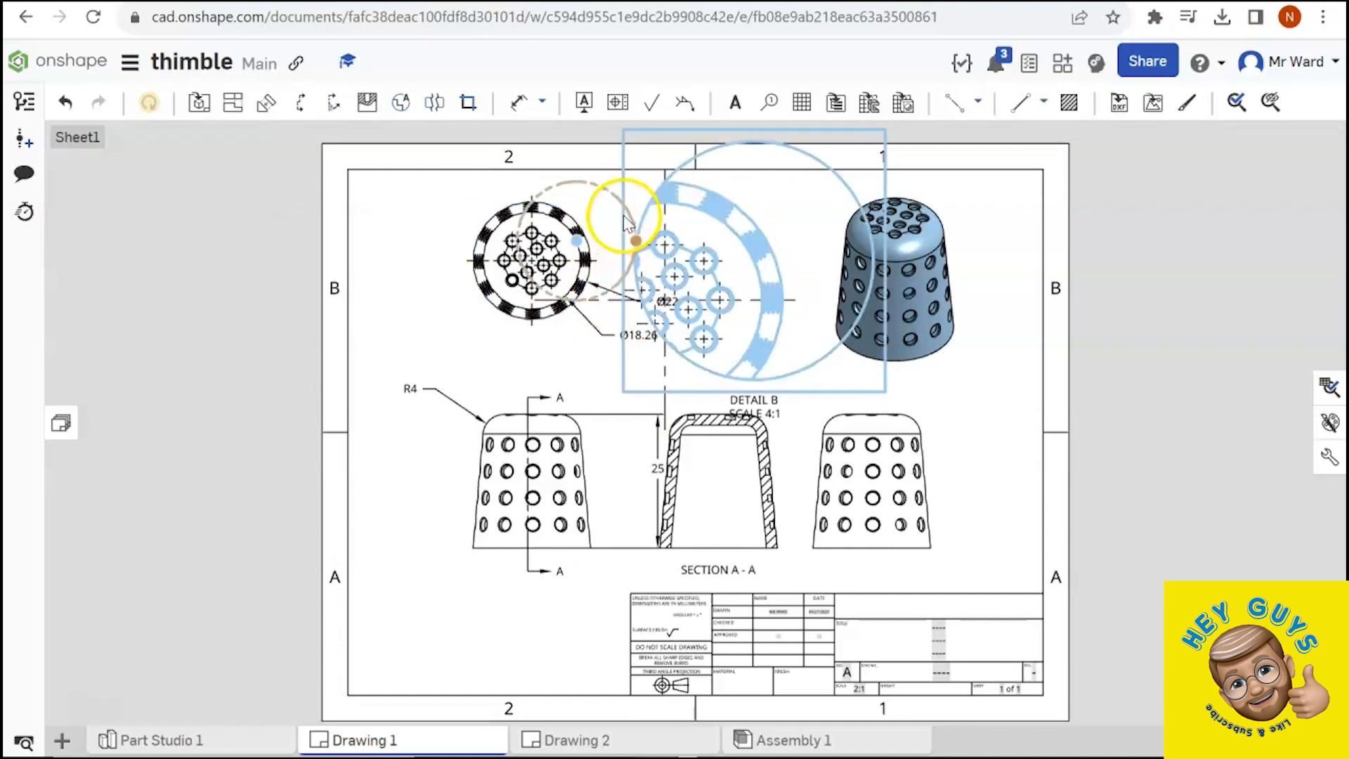
Shrink the detail circle on the top view and shift its centre inward toward the hole pattern.
left_click(624, 242)
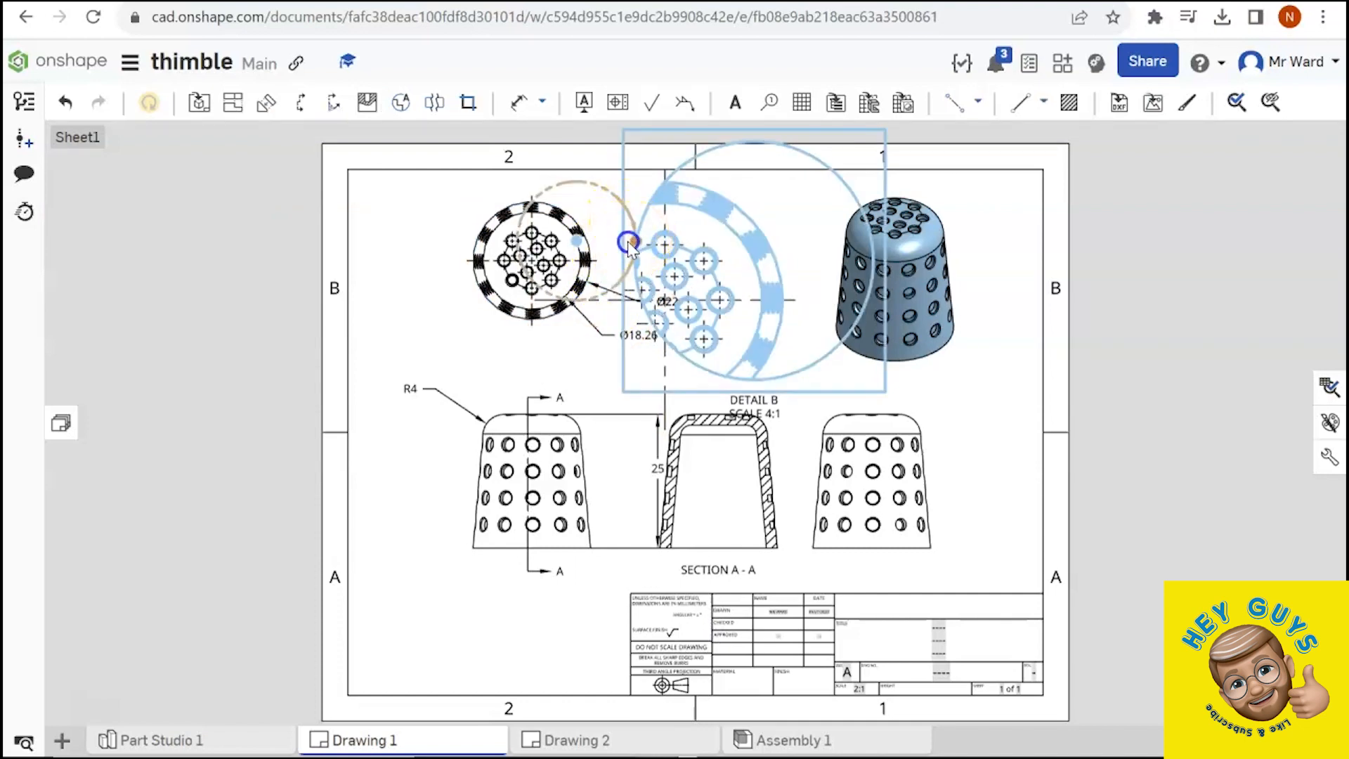
mouse_move(623, 244)
left_mouse_down()
mouse_move(605, 239)
mouse_move(608, 254)
left_mouse_up()
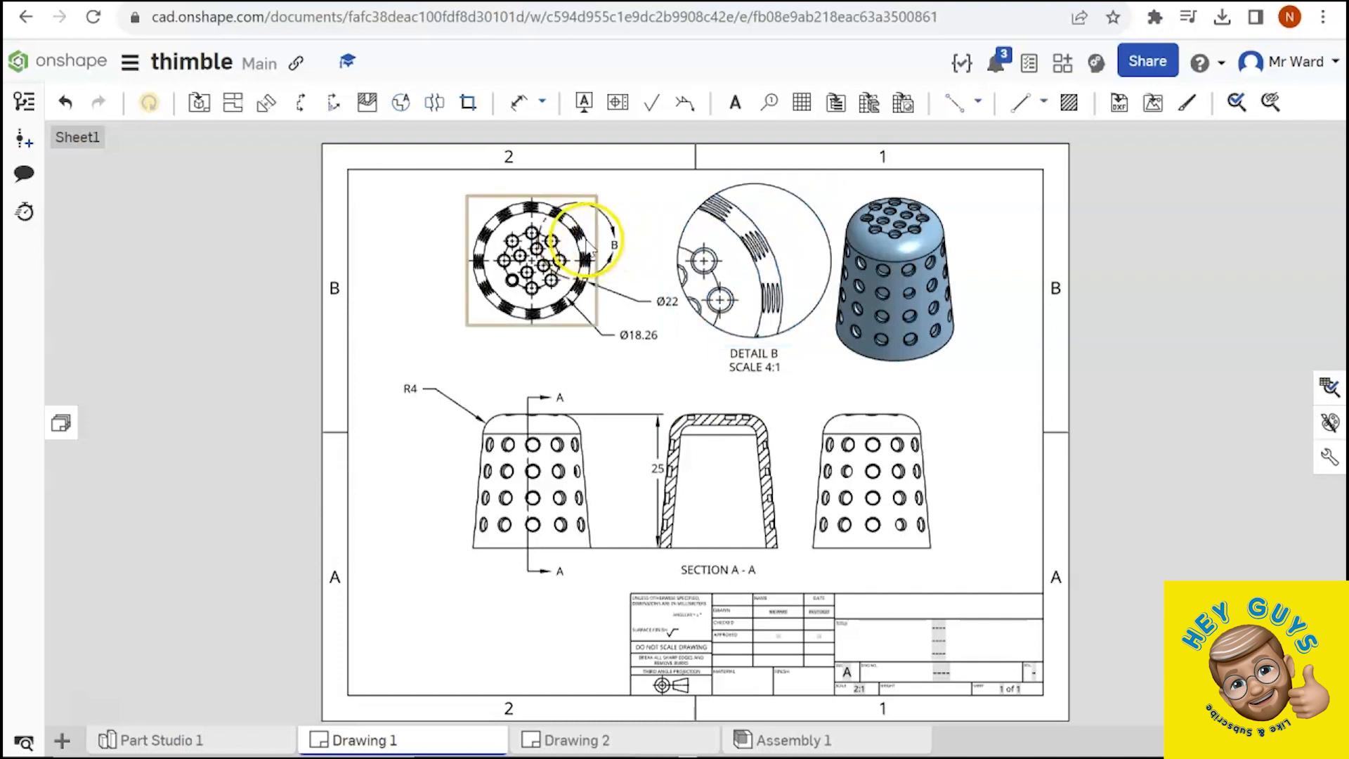
left_click_drag(580, 239, 559, 246)
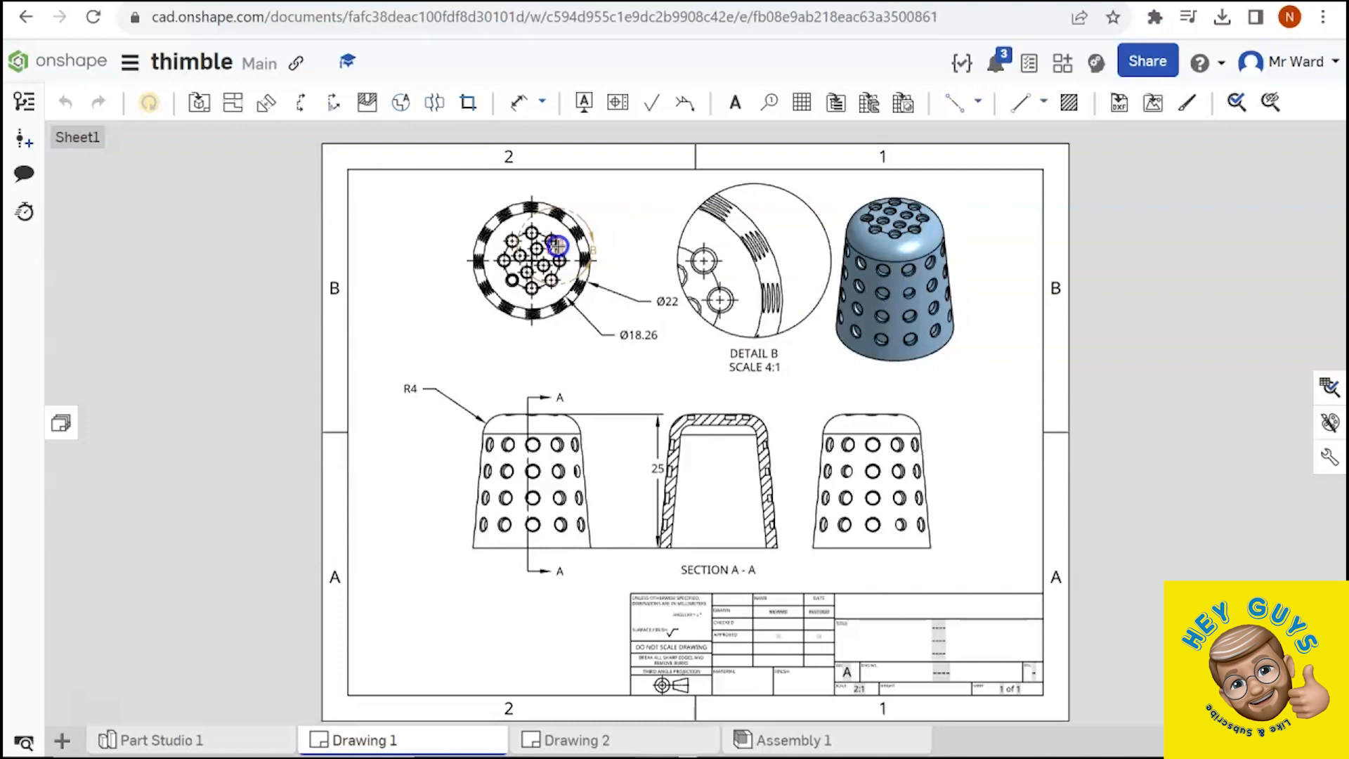
left_click_drag(558, 246, 558, 246)
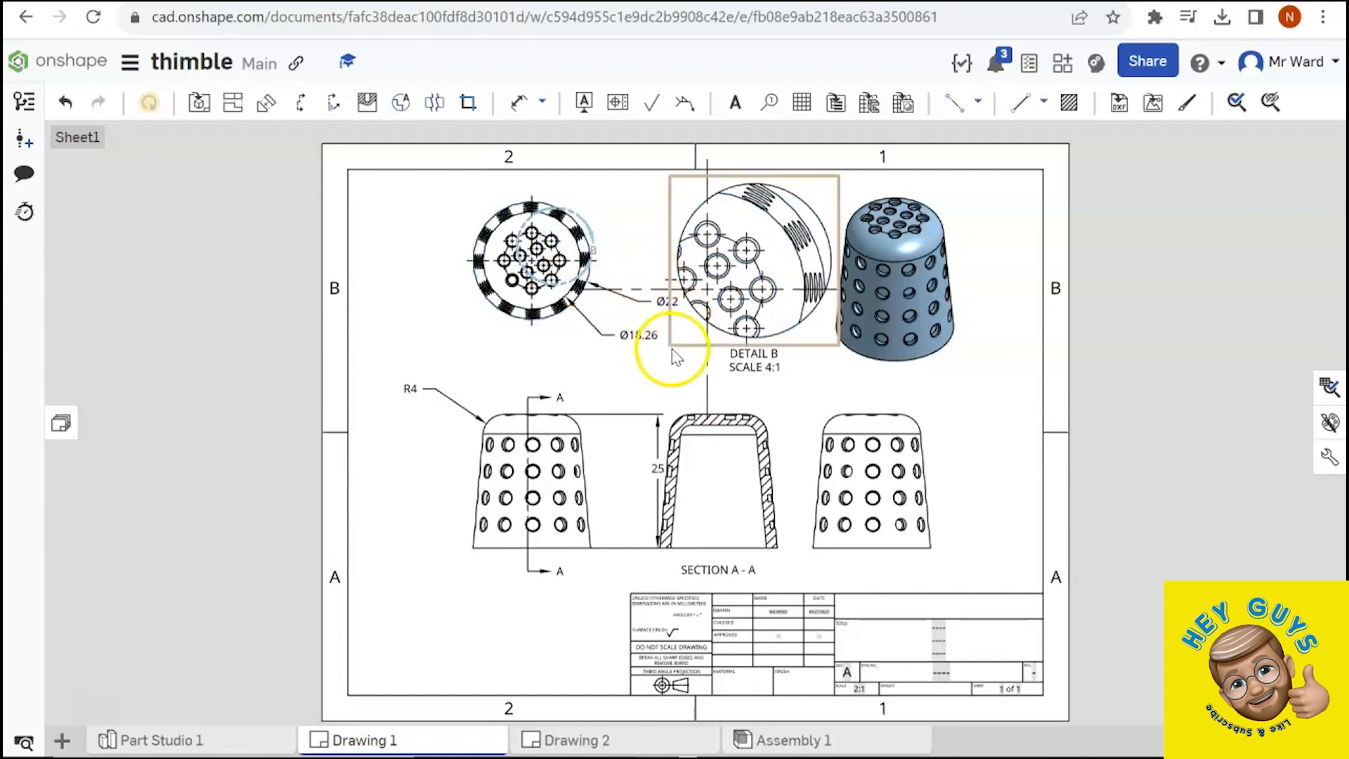
Add a leader to the detail circle's B label and place the label up and to the right of the top view.
left_click(638, 336)
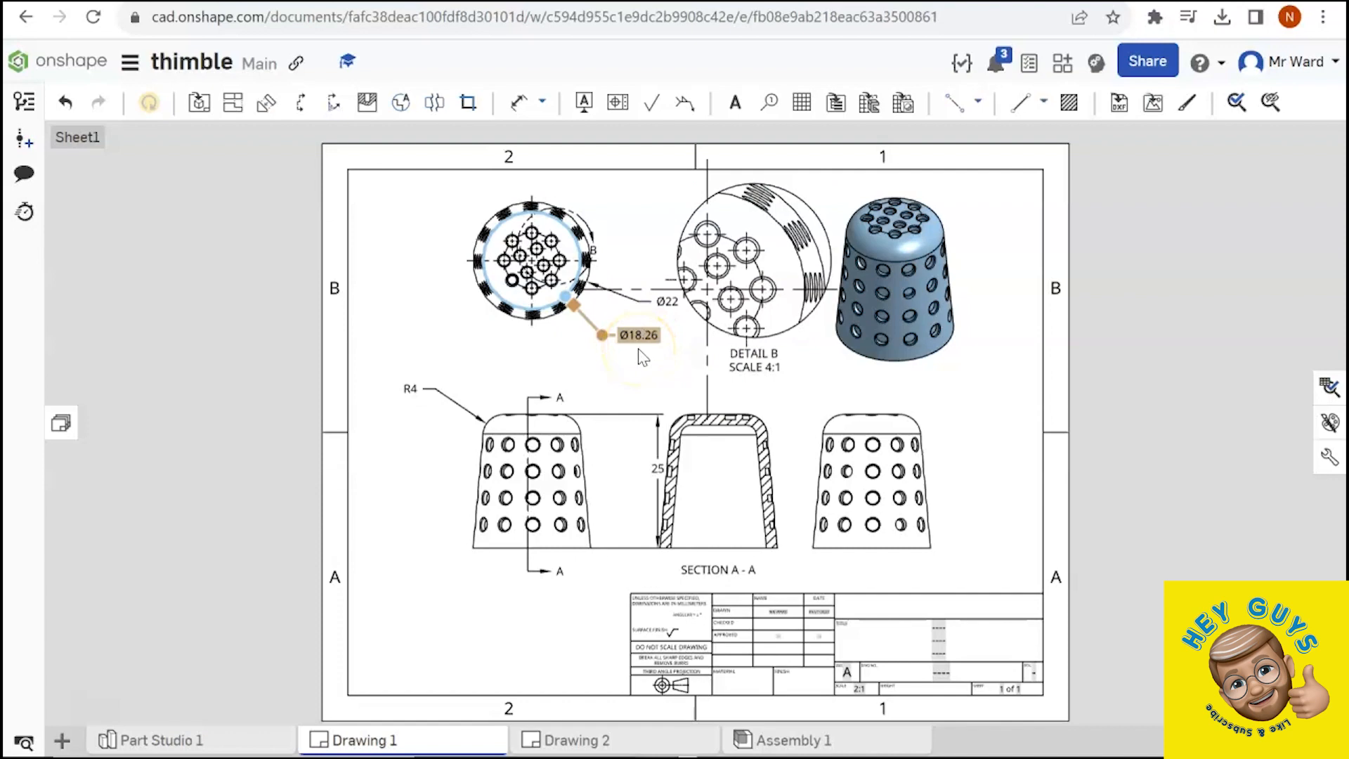
left_click(594, 250)
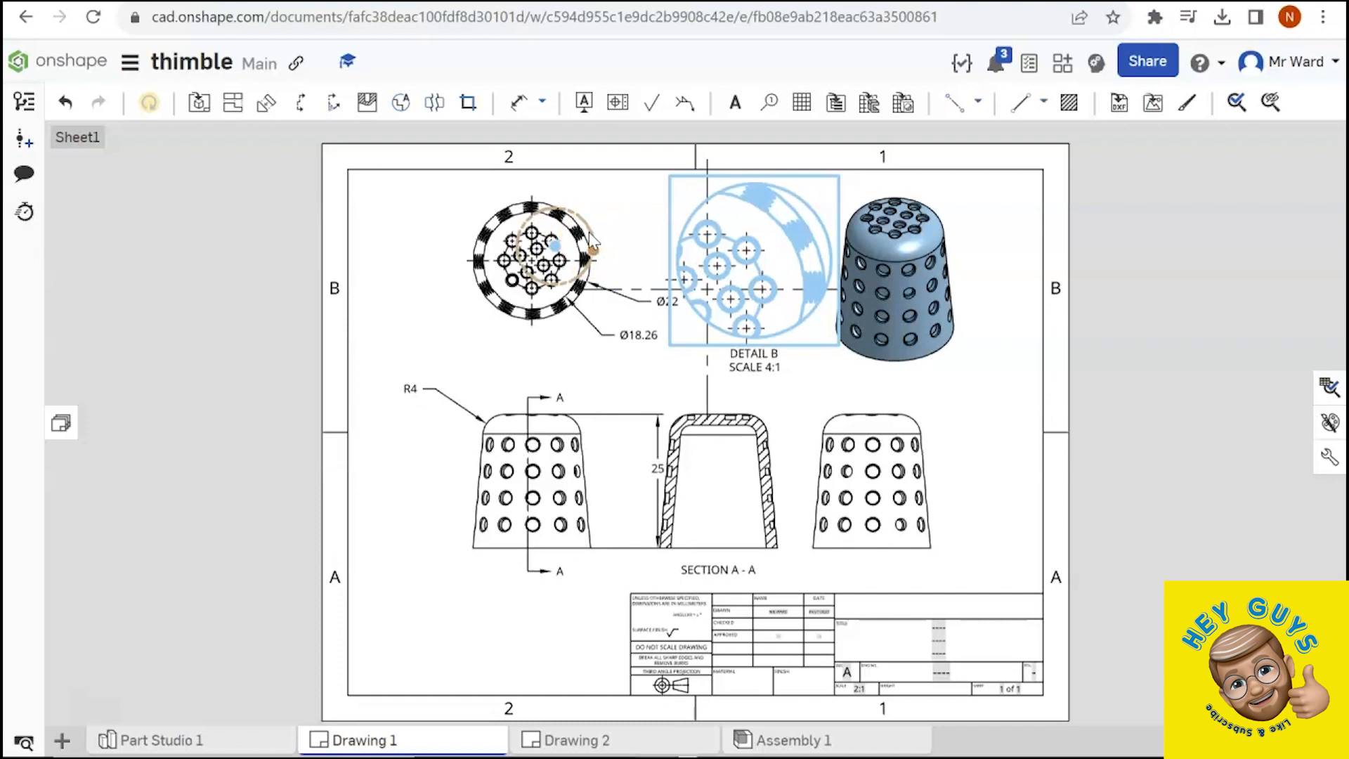
right_click(589, 232)
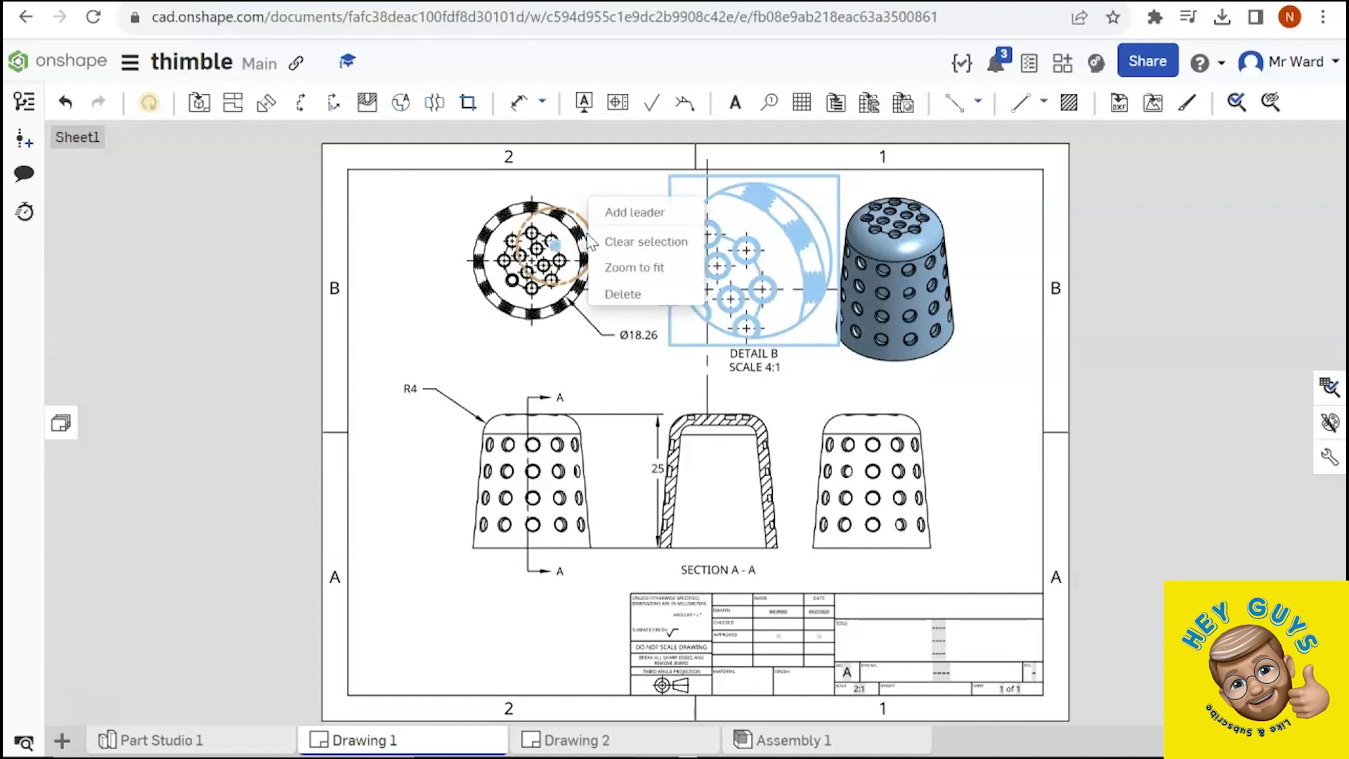
left_click(629, 211)
left_click(629, 211)
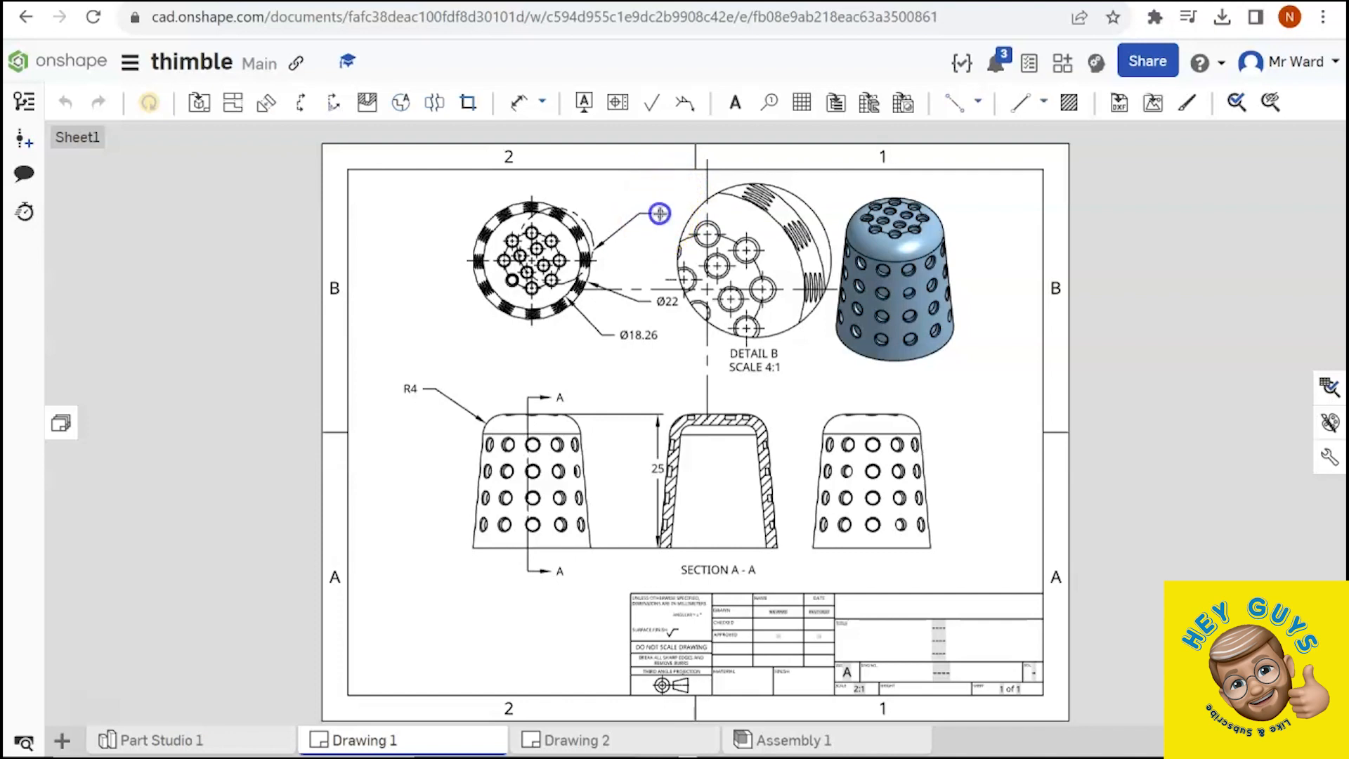
left_click(659, 213)
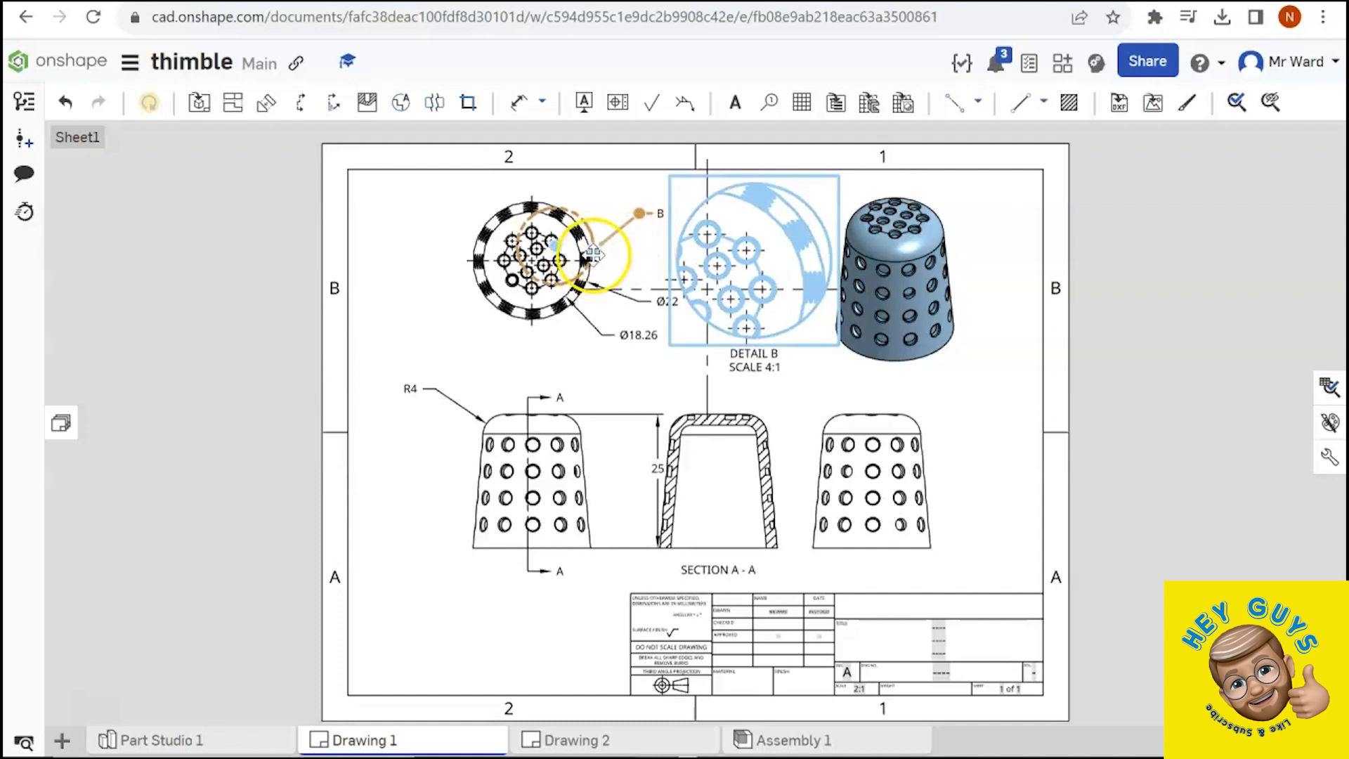
Enlarge the detail circle slightly and attach its leader to the circle's right-hand side.
left_click_drag(598, 243, 594, 248)
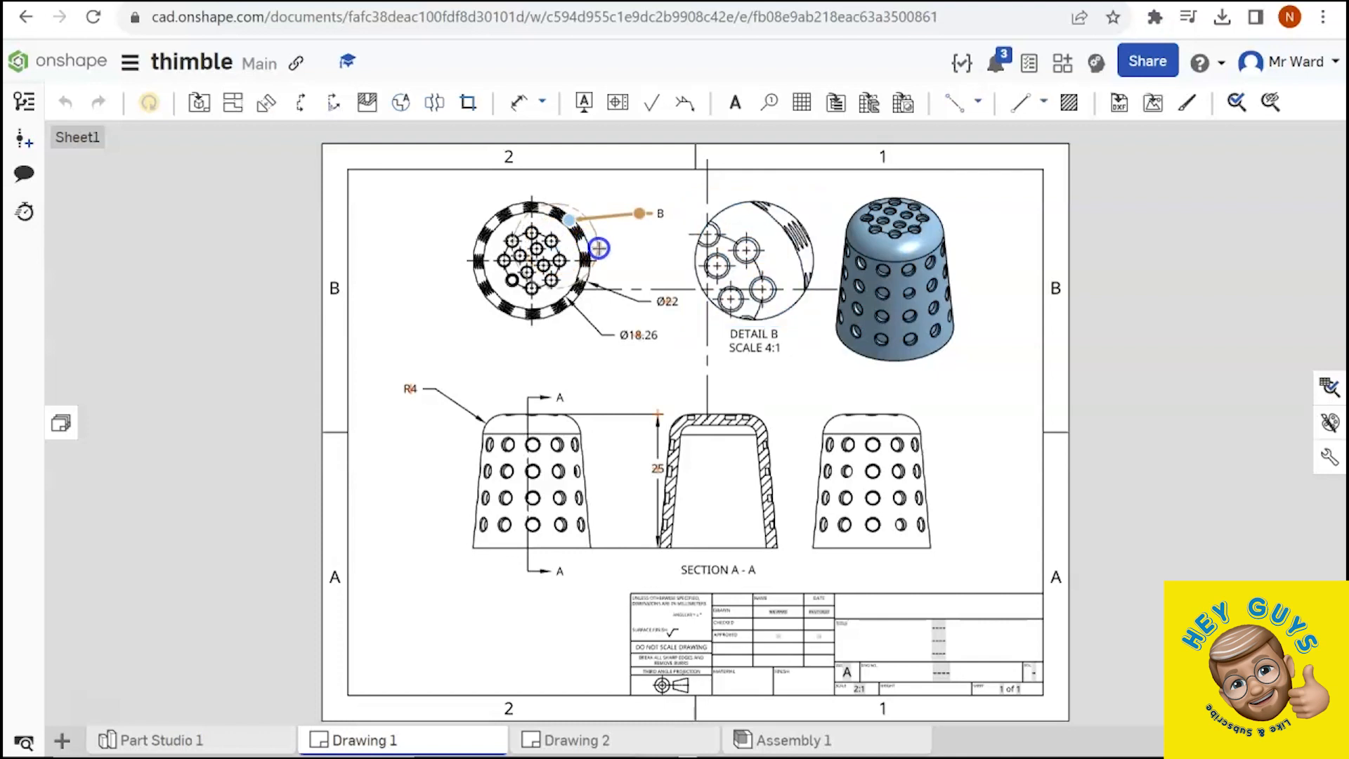
left_click_drag(599, 248, 599, 247)
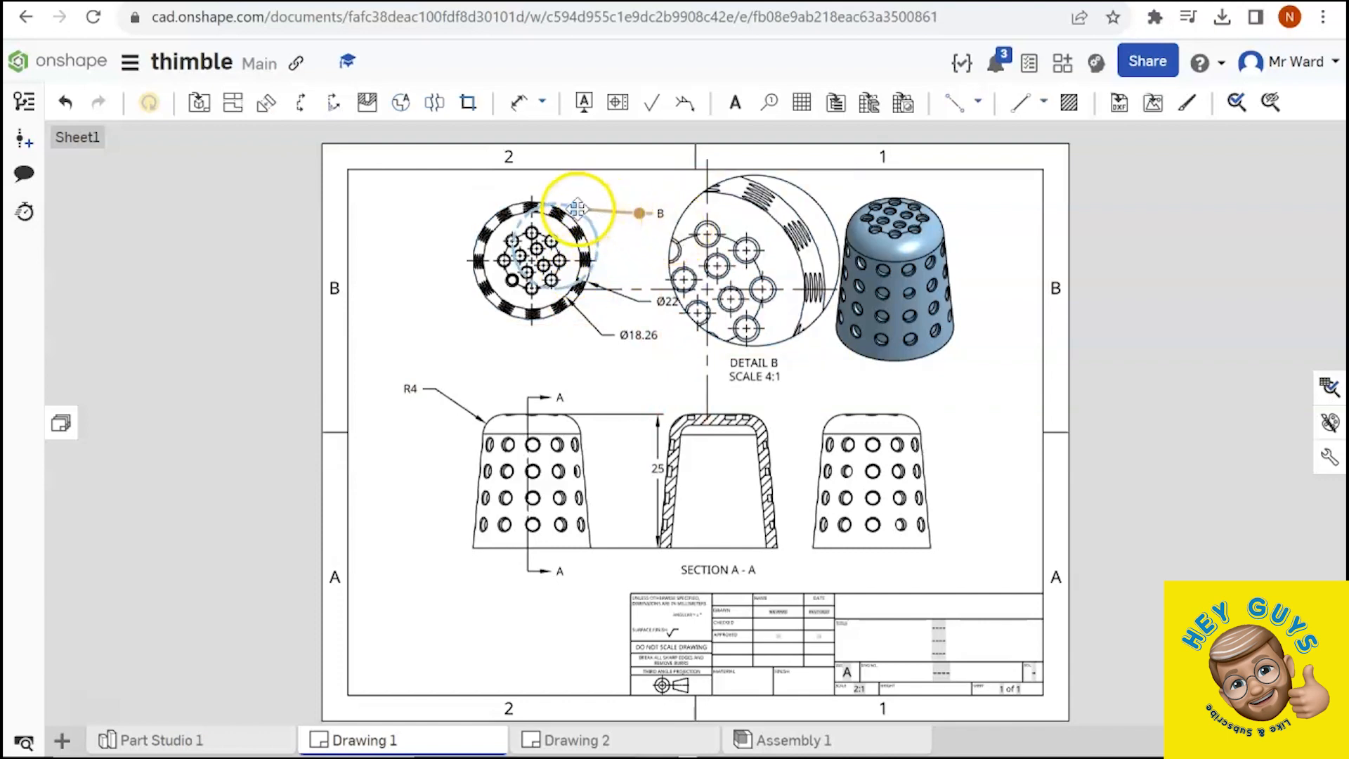
left_click_drag(576, 208, 594, 229)
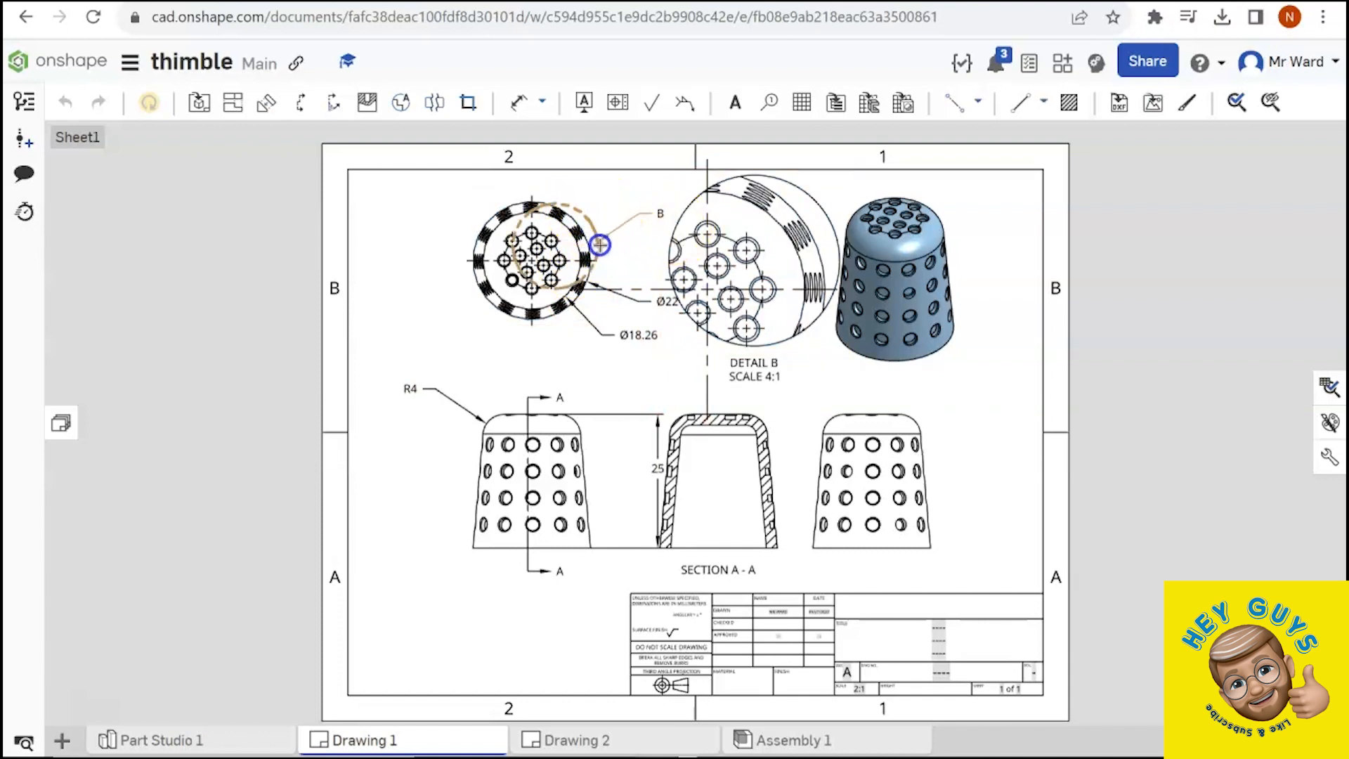
left_click_drag(599, 245, 601, 244)
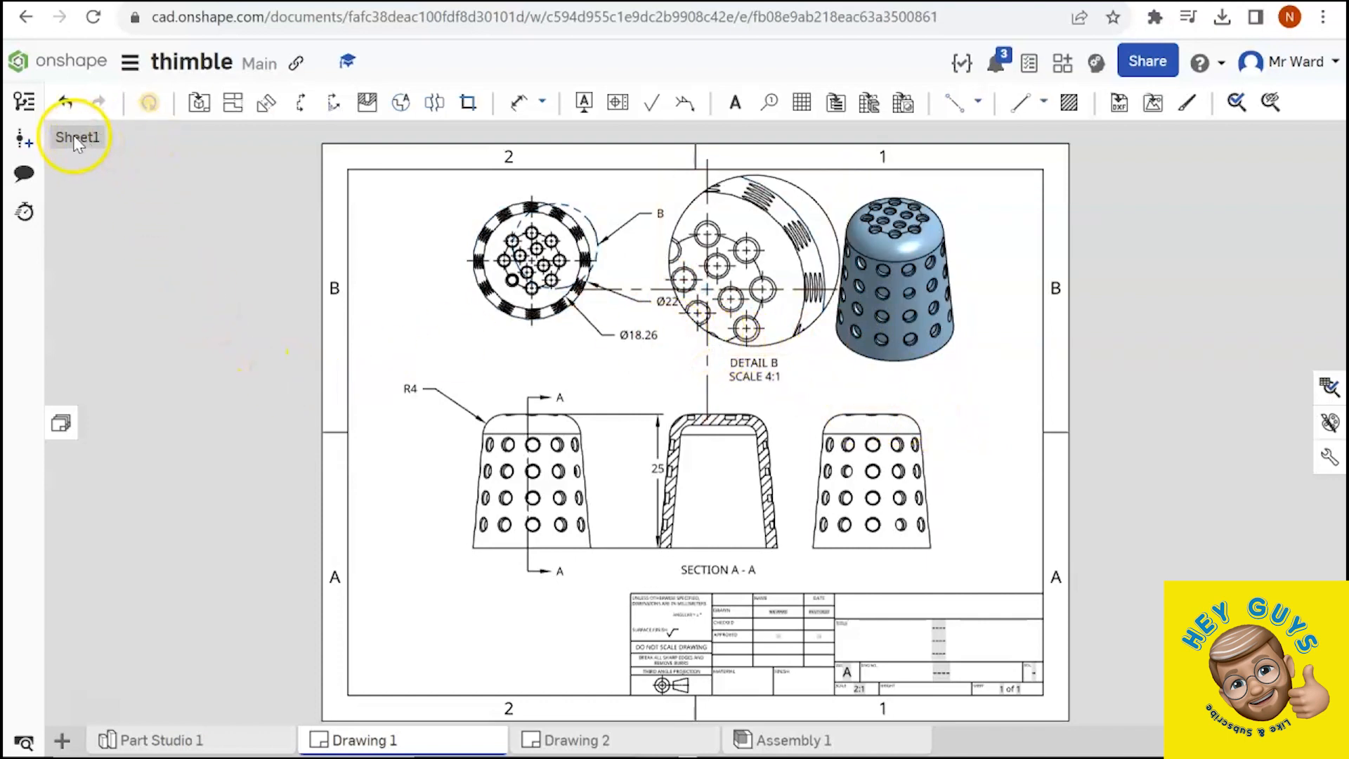
Add a second sheet to the drawing.
left_click(63, 422)
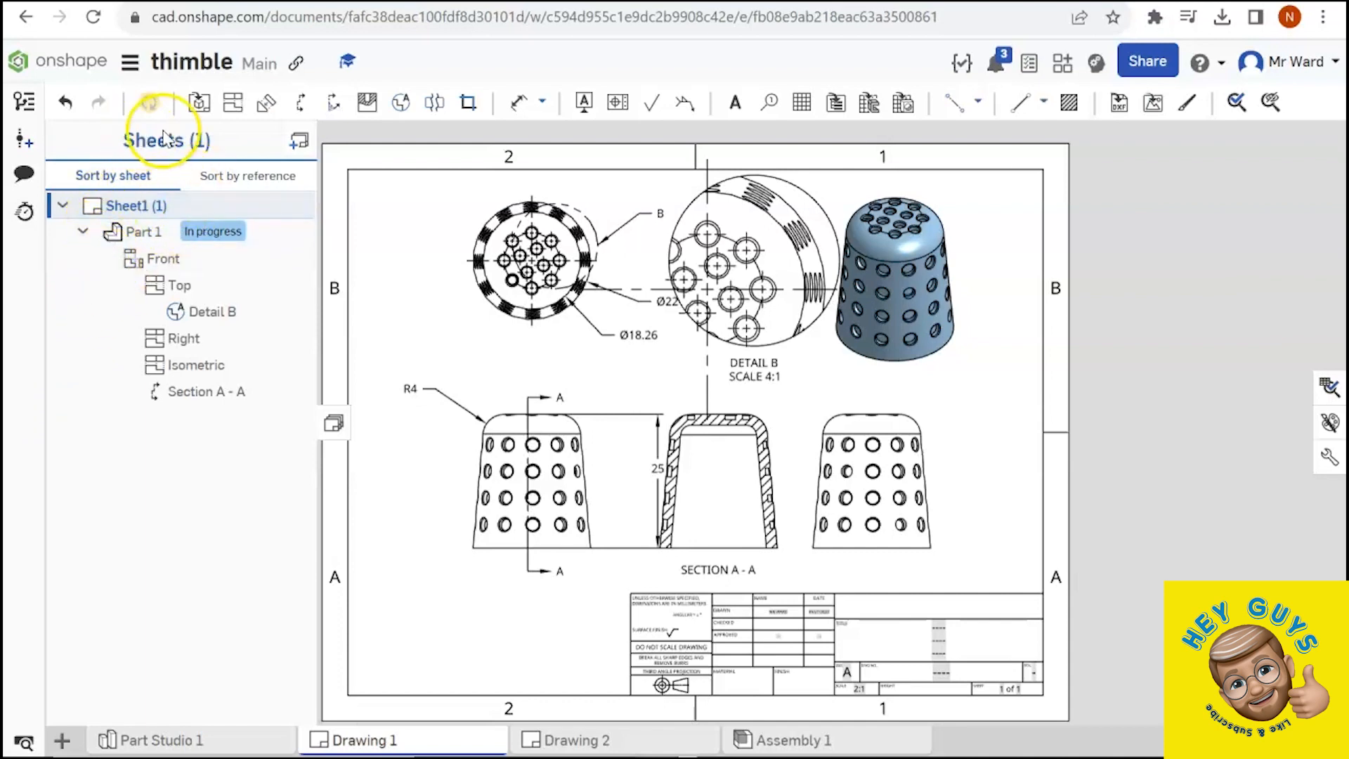
left_click(300, 143)
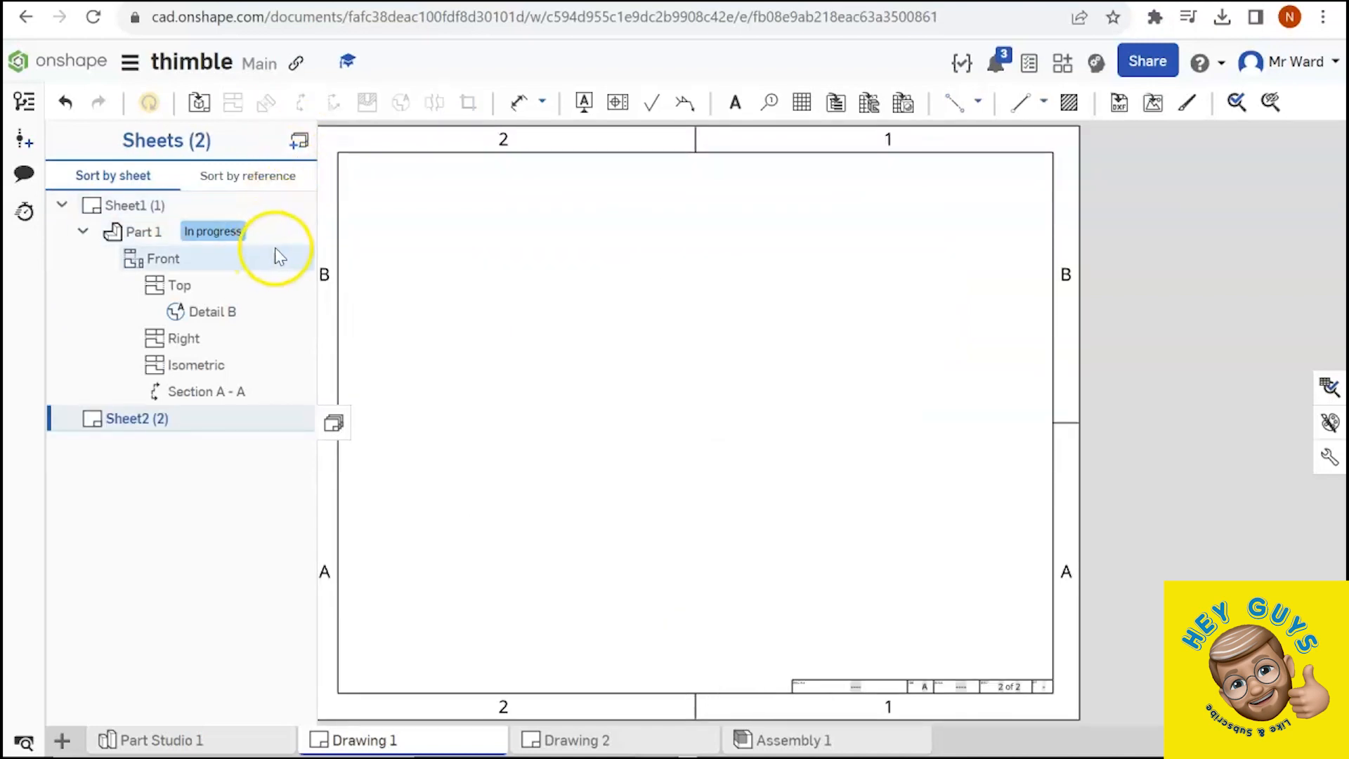
left_click(335, 426)
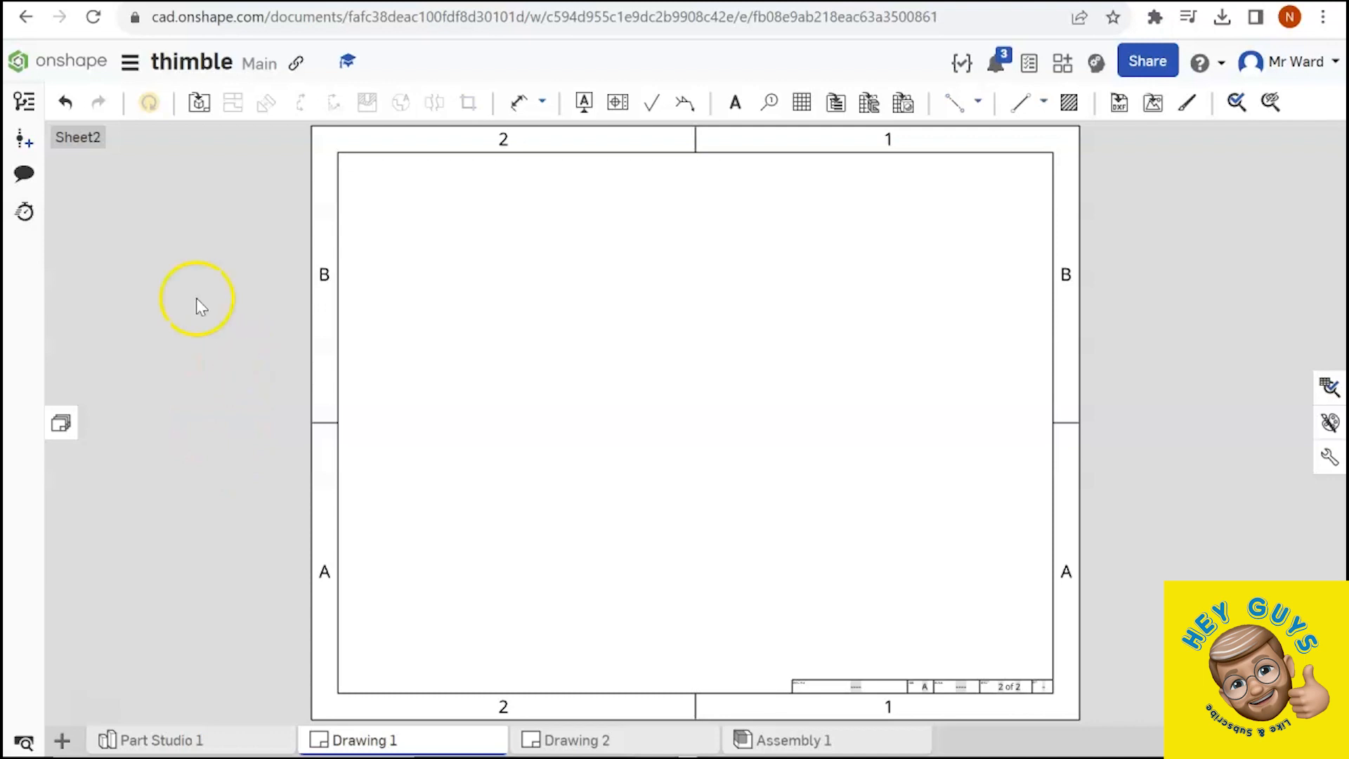
Show the drawing's sheet list and switch back to Sheet1.
left_click(60, 426)
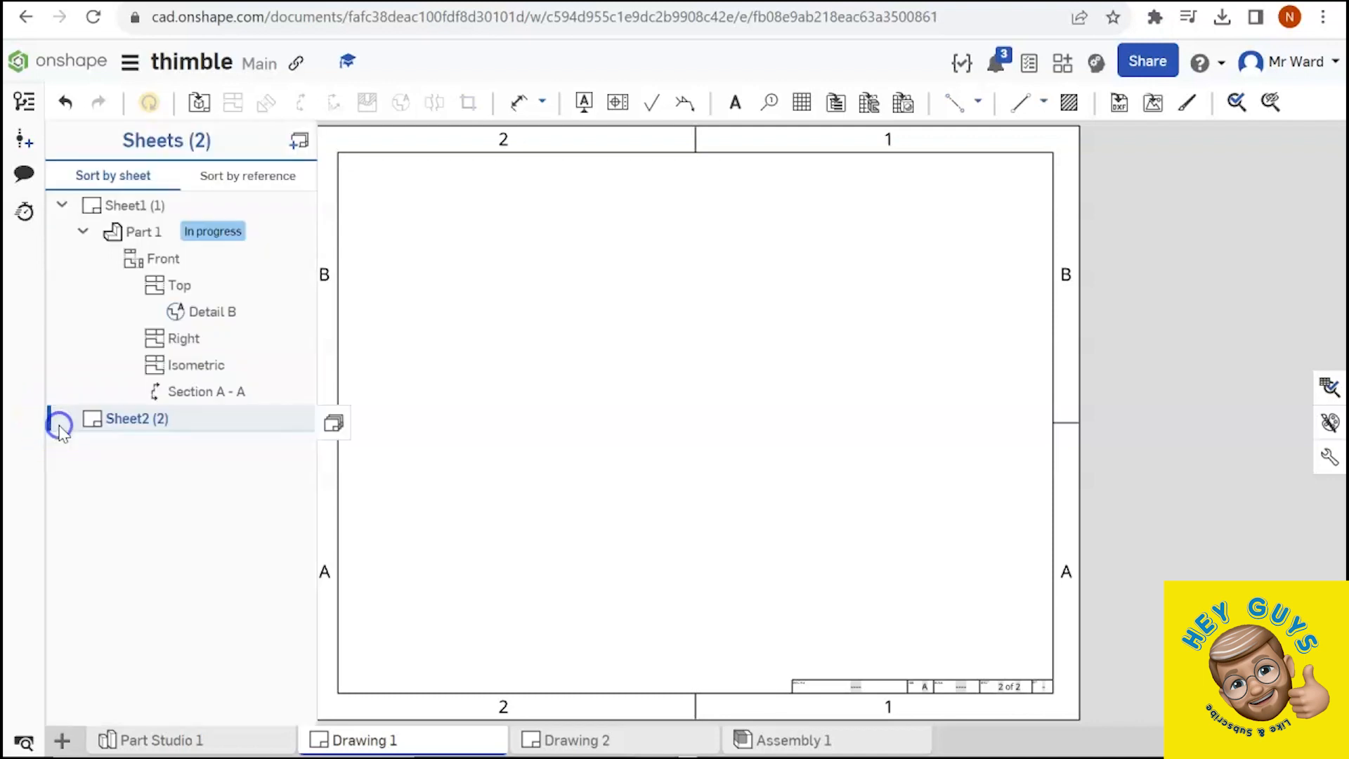
left_click(120, 204)
left_click(120, 205)
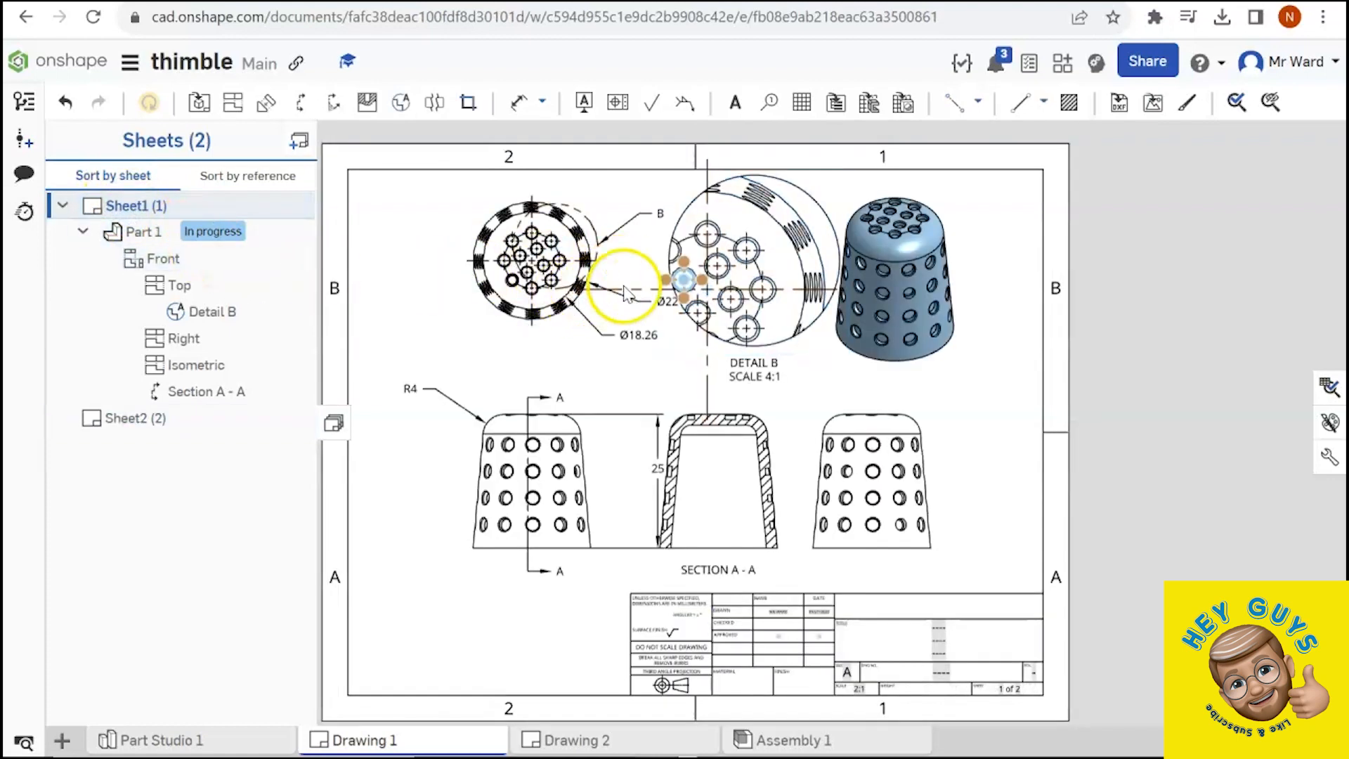
Move the Detail B view to Sheet2 and reposition it in the left half of that sheet.
right_click(826, 214)
mouse_move(874, 298)
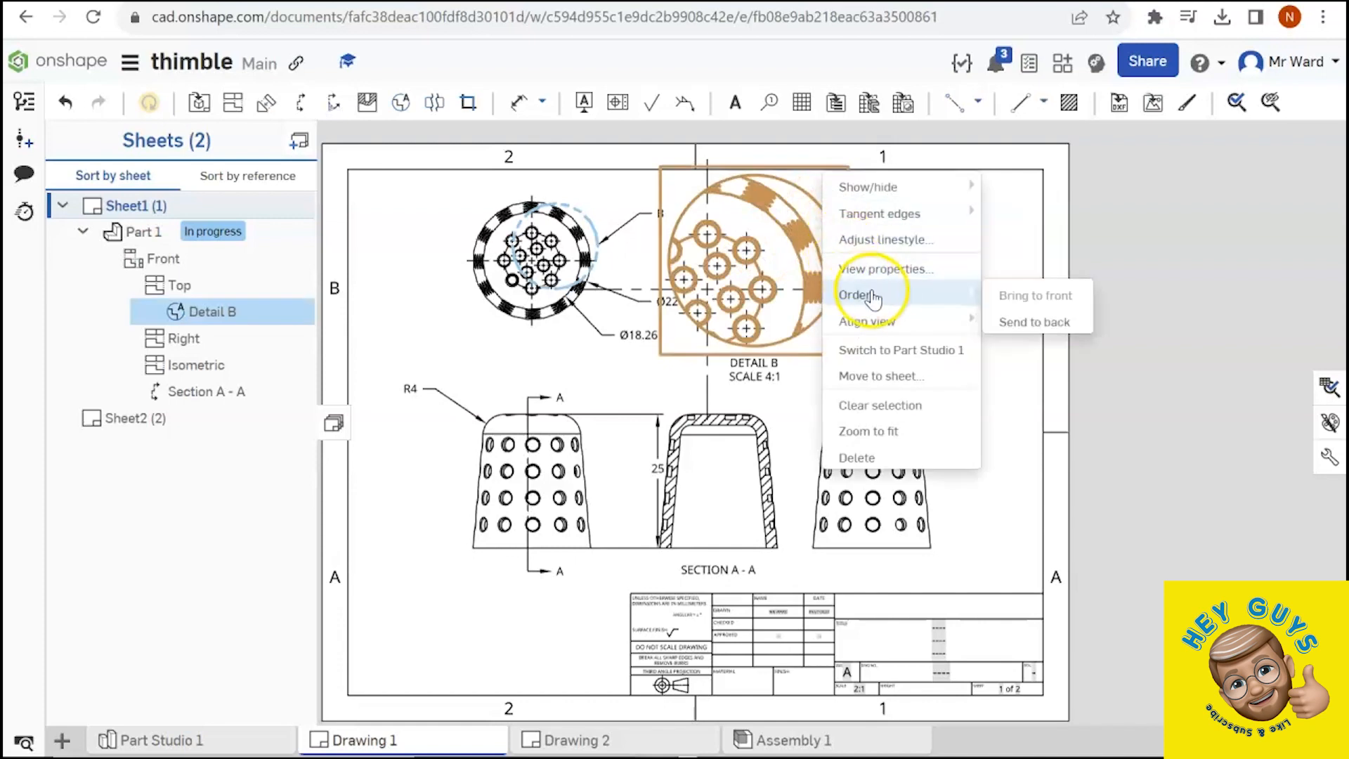
left_click(890, 377)
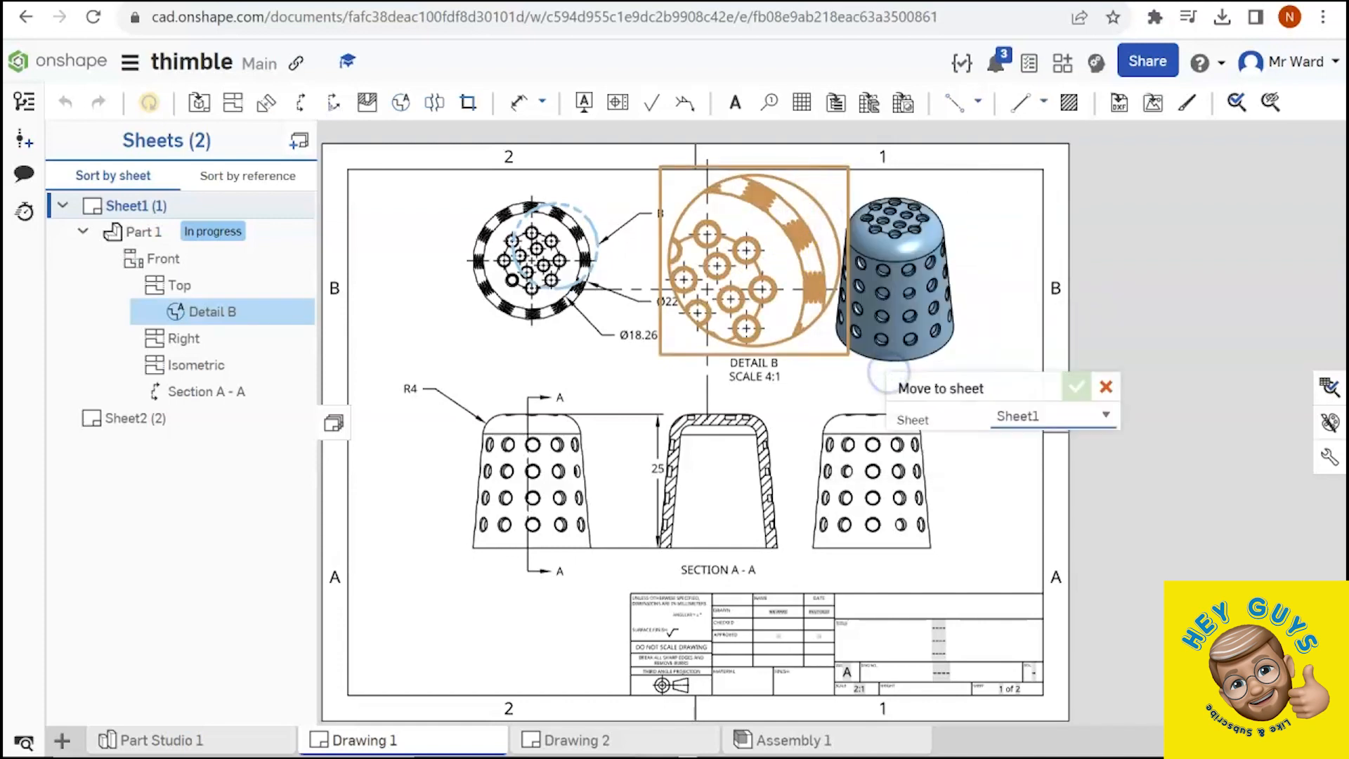
left_click(1107, 420)
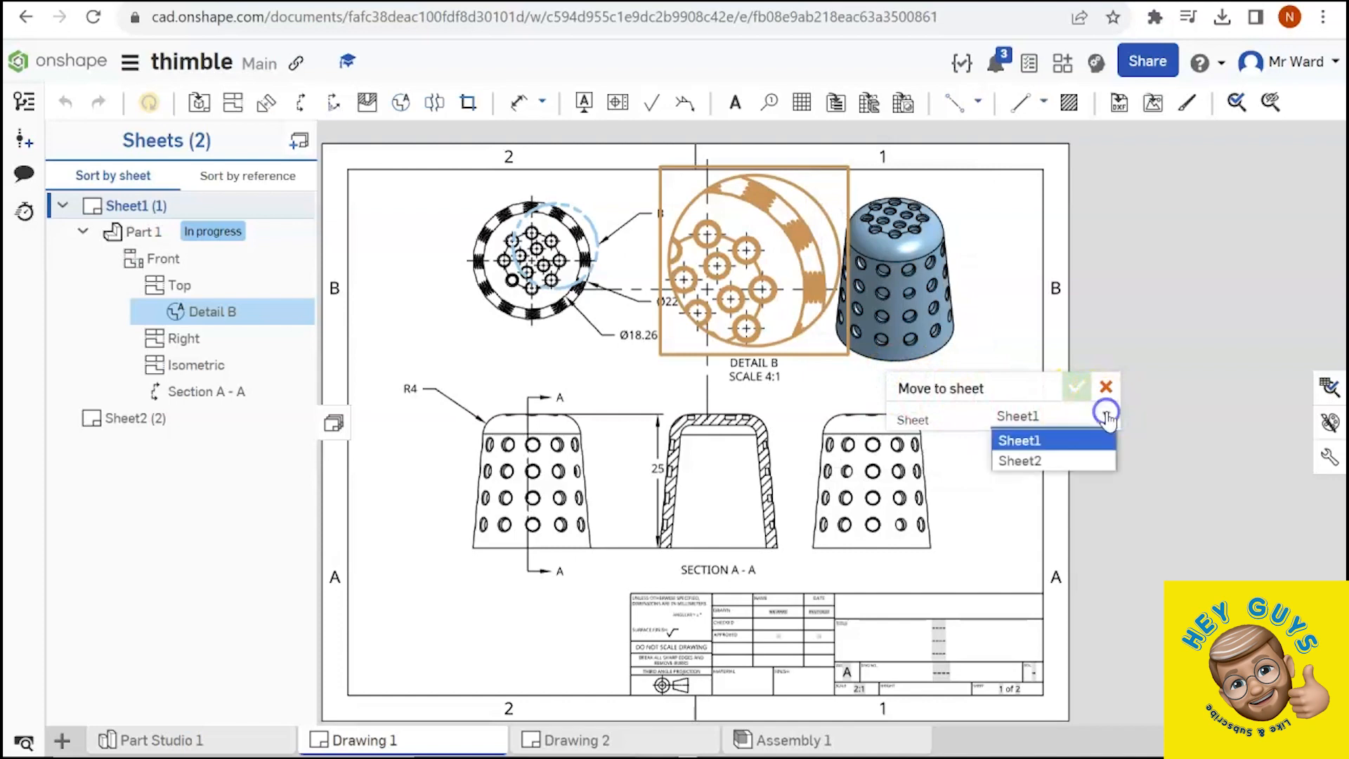
left_click(1037, 461)
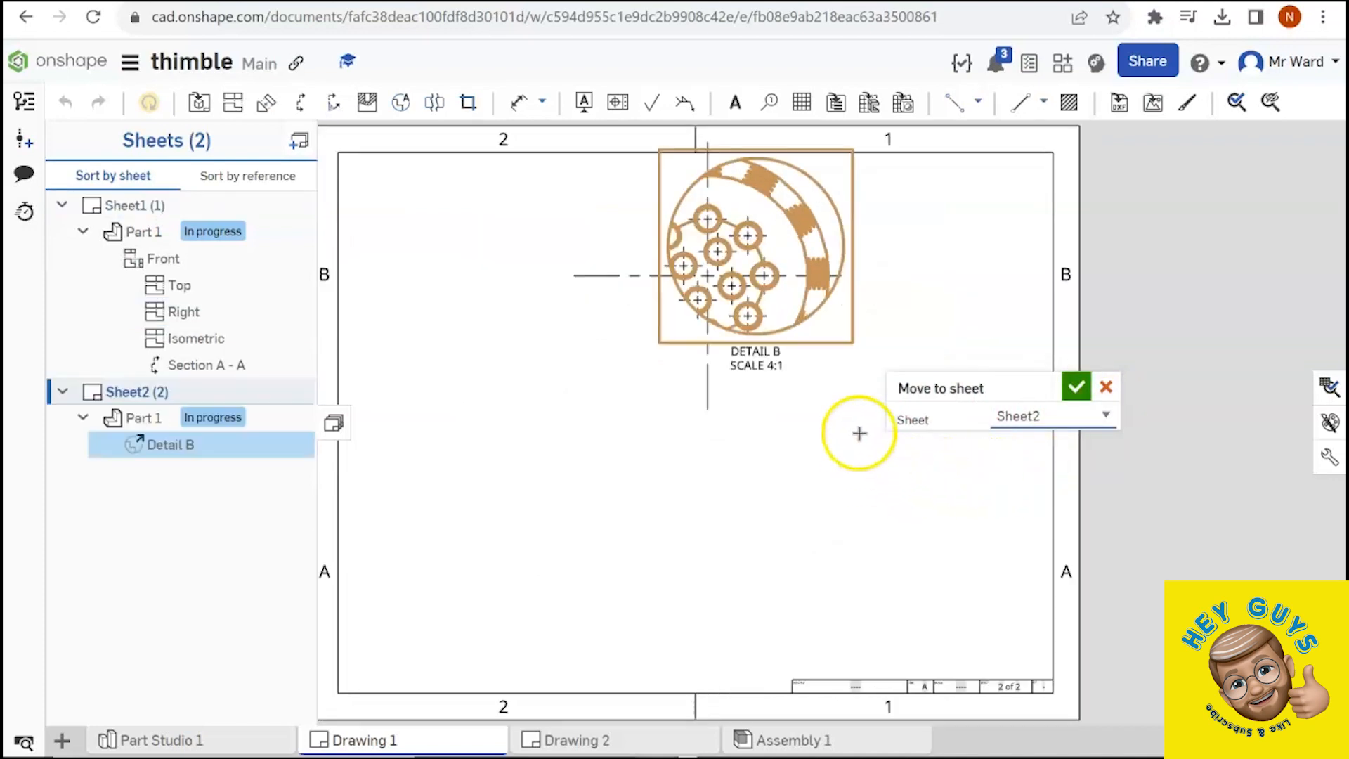
left_click(746, 242)
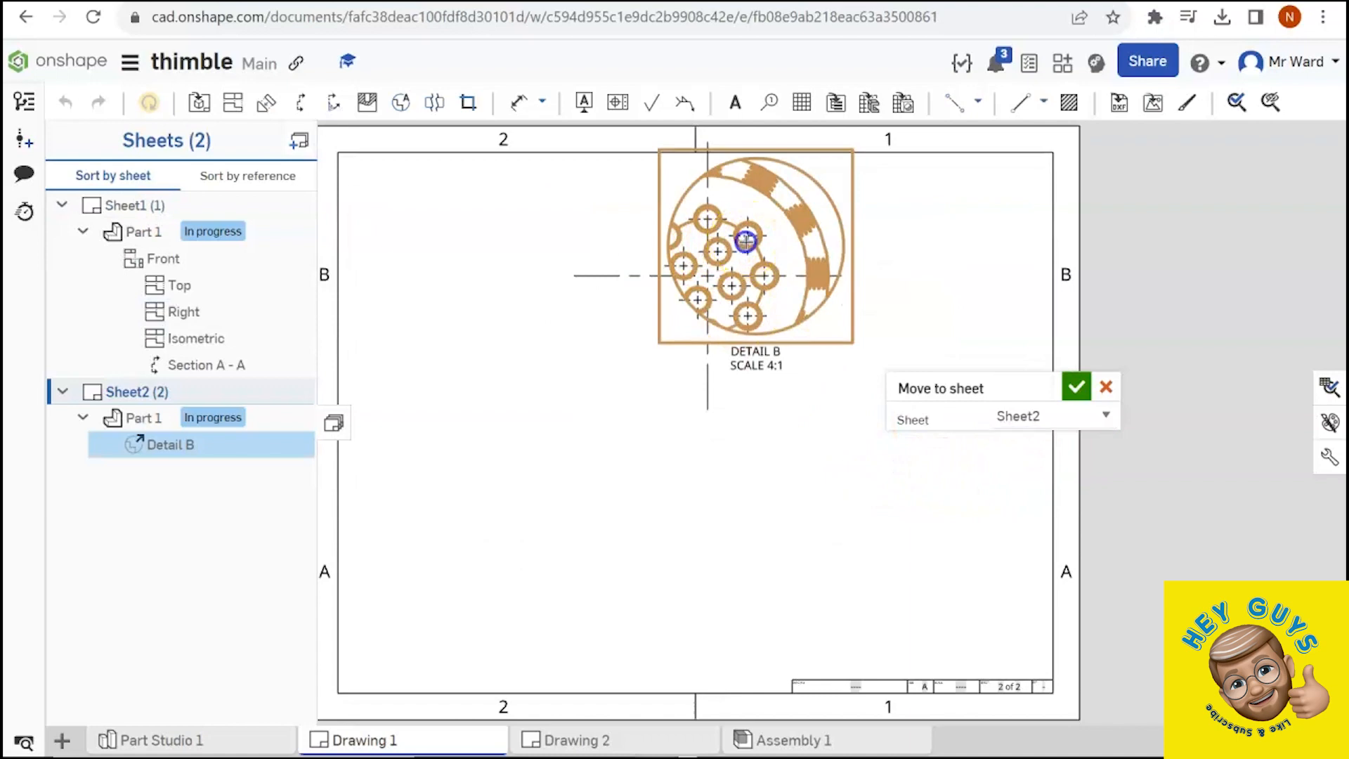
left_click(950, 301)
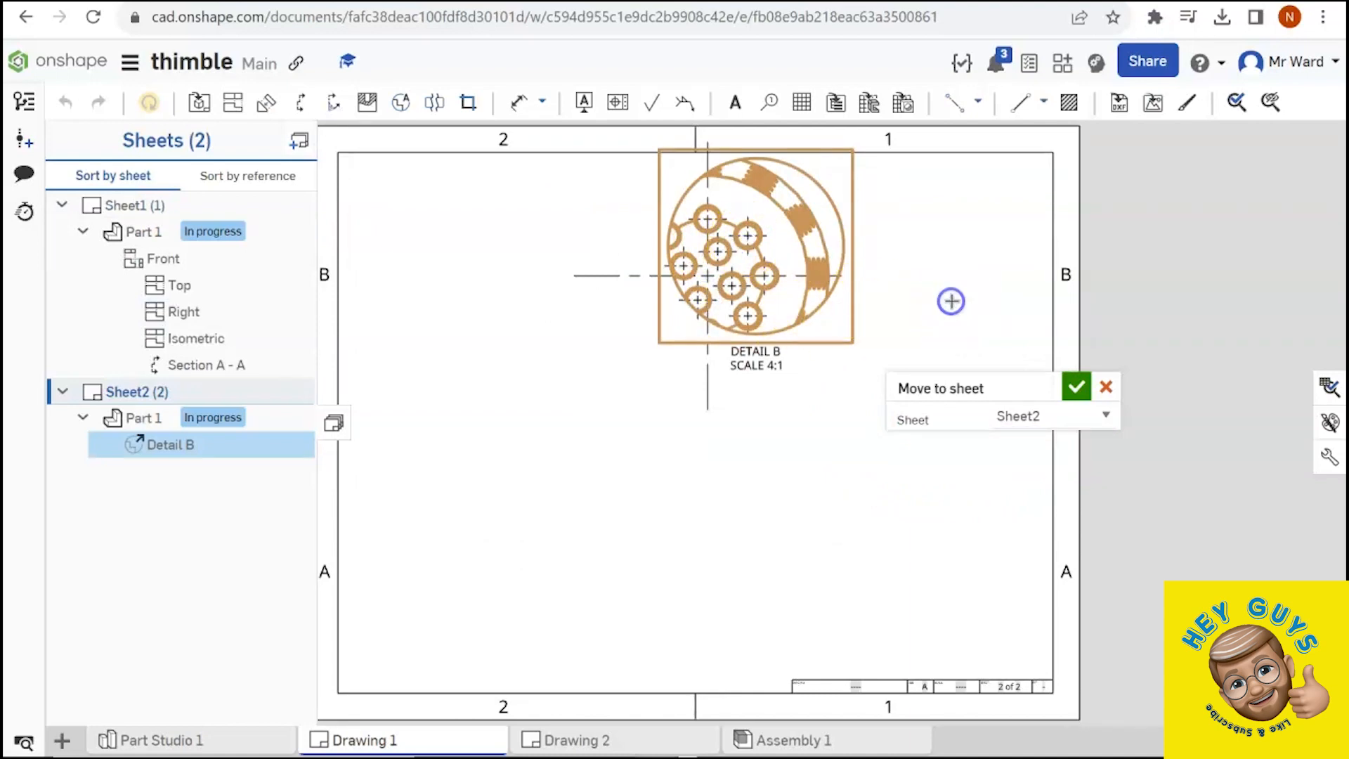
left_click(1087, 388)
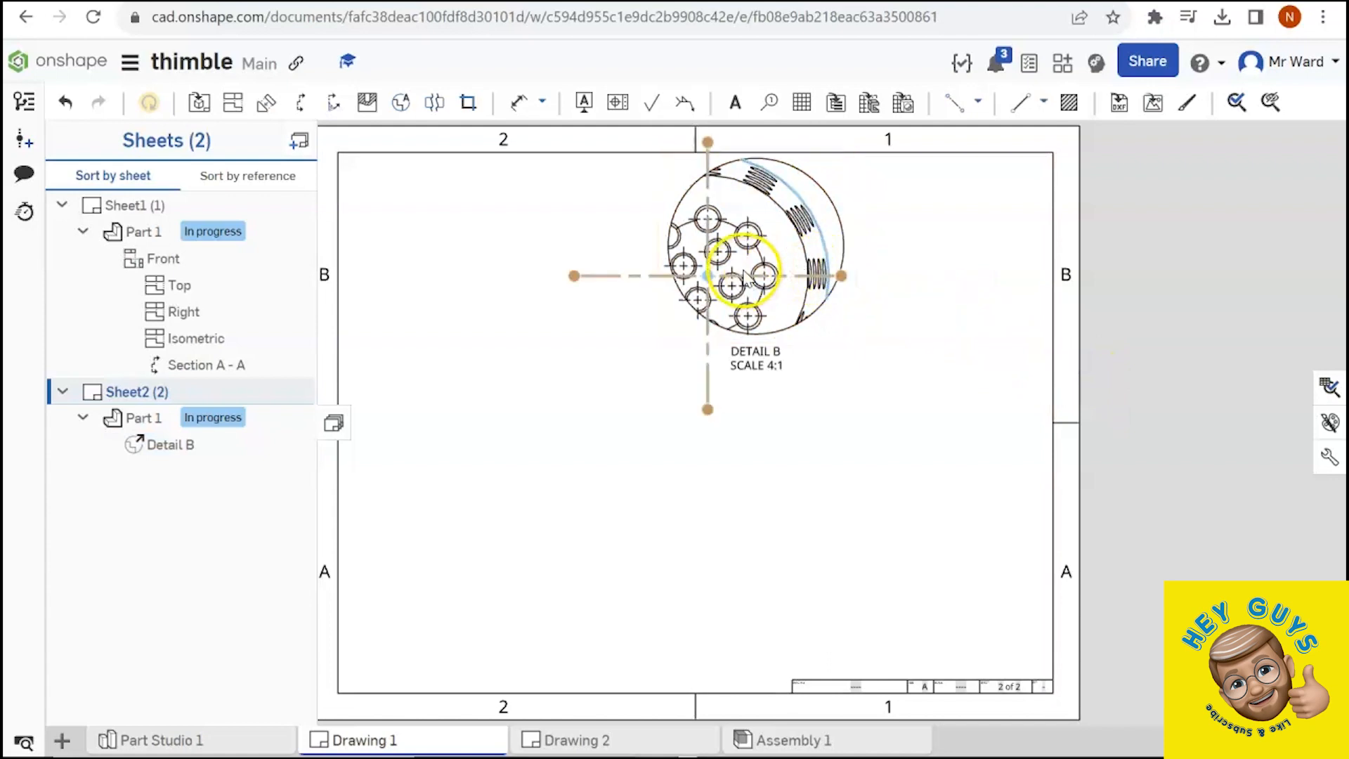
left_click(688, 302)
left_click_drag(807, 302, 617, 442)
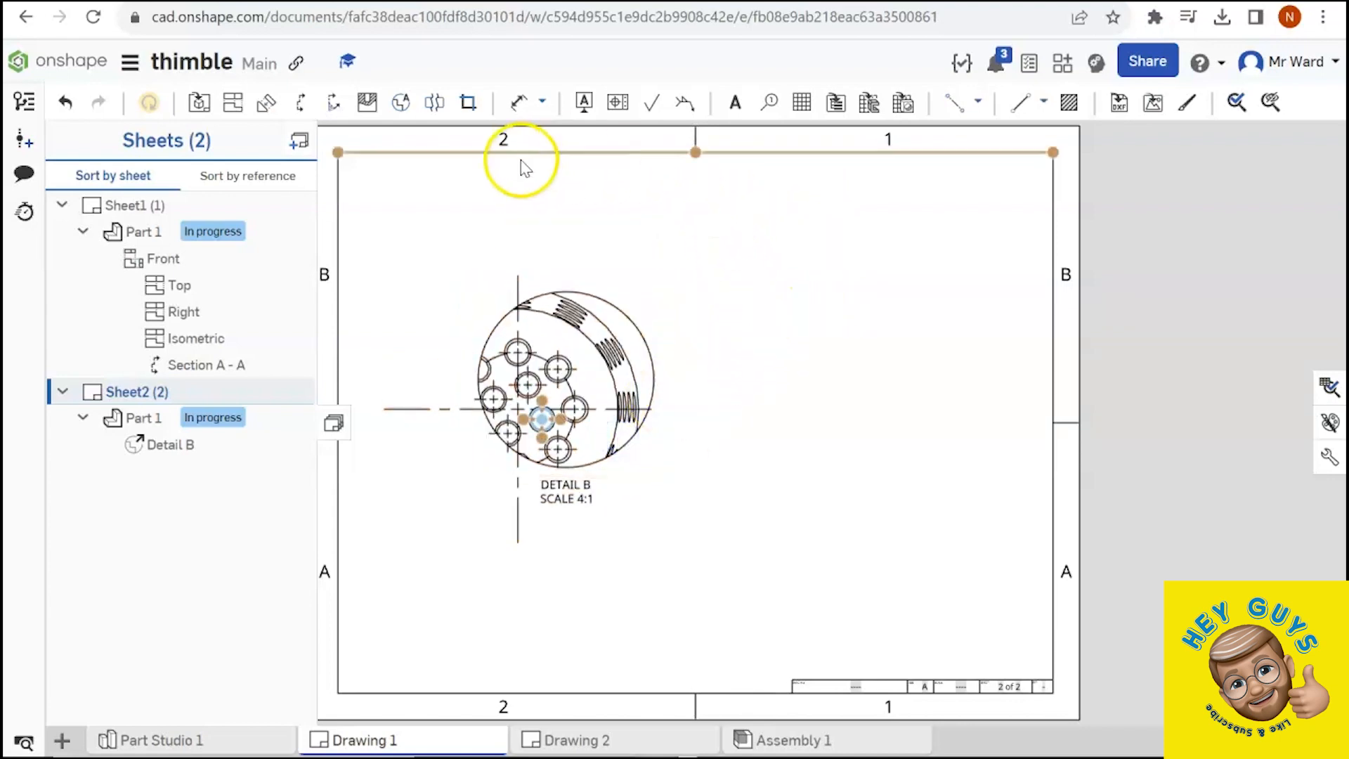
Move the Section A - A view from Sheet1 to Sheet2 and place it to the right of Detail B.
left_click(116, 206)
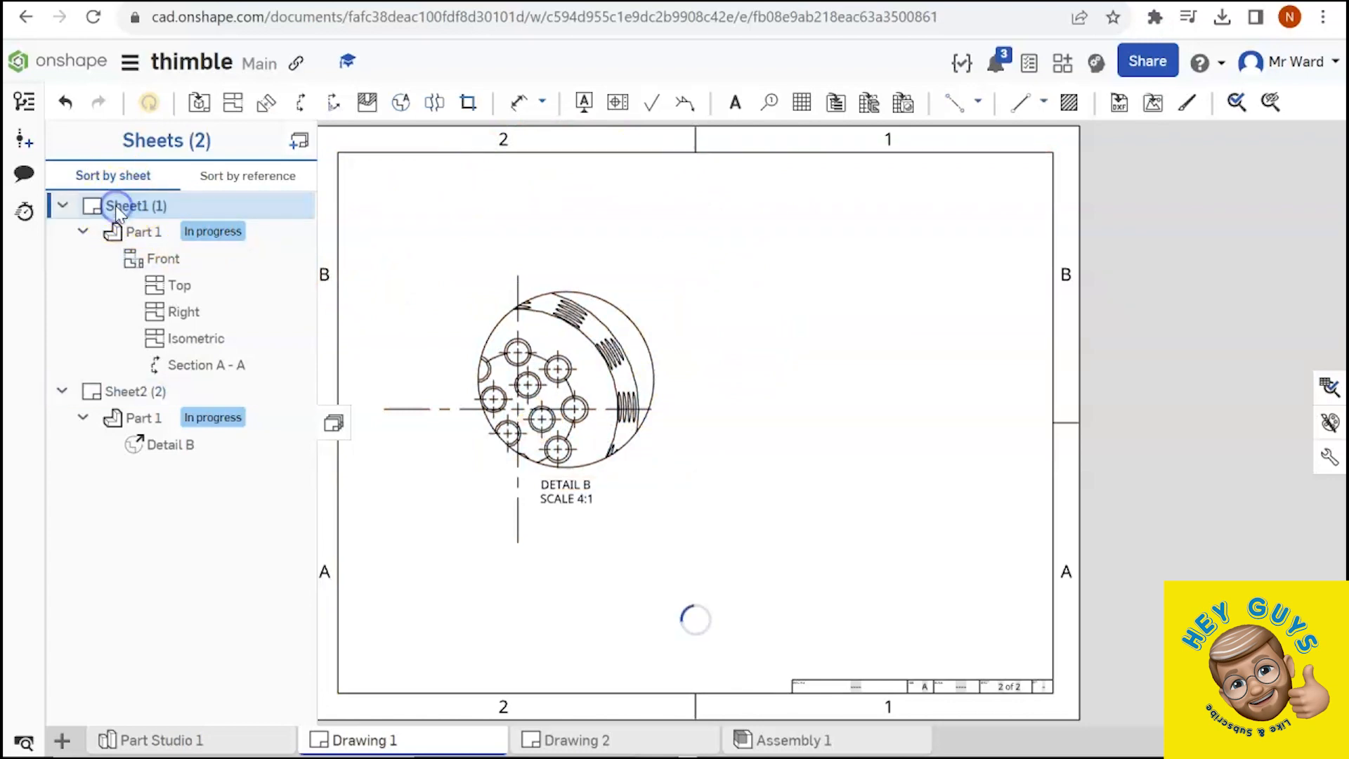
right_click(757, 465)
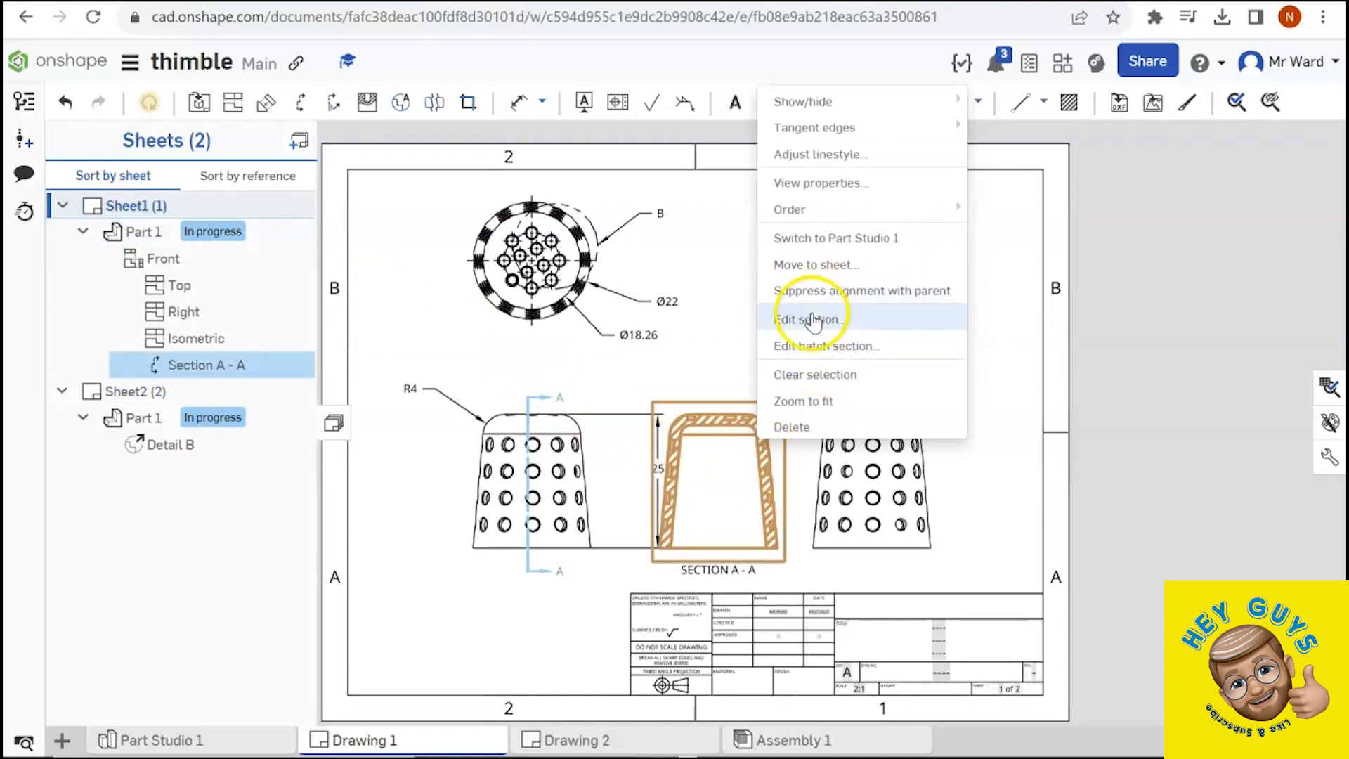
left_click(792, 267)
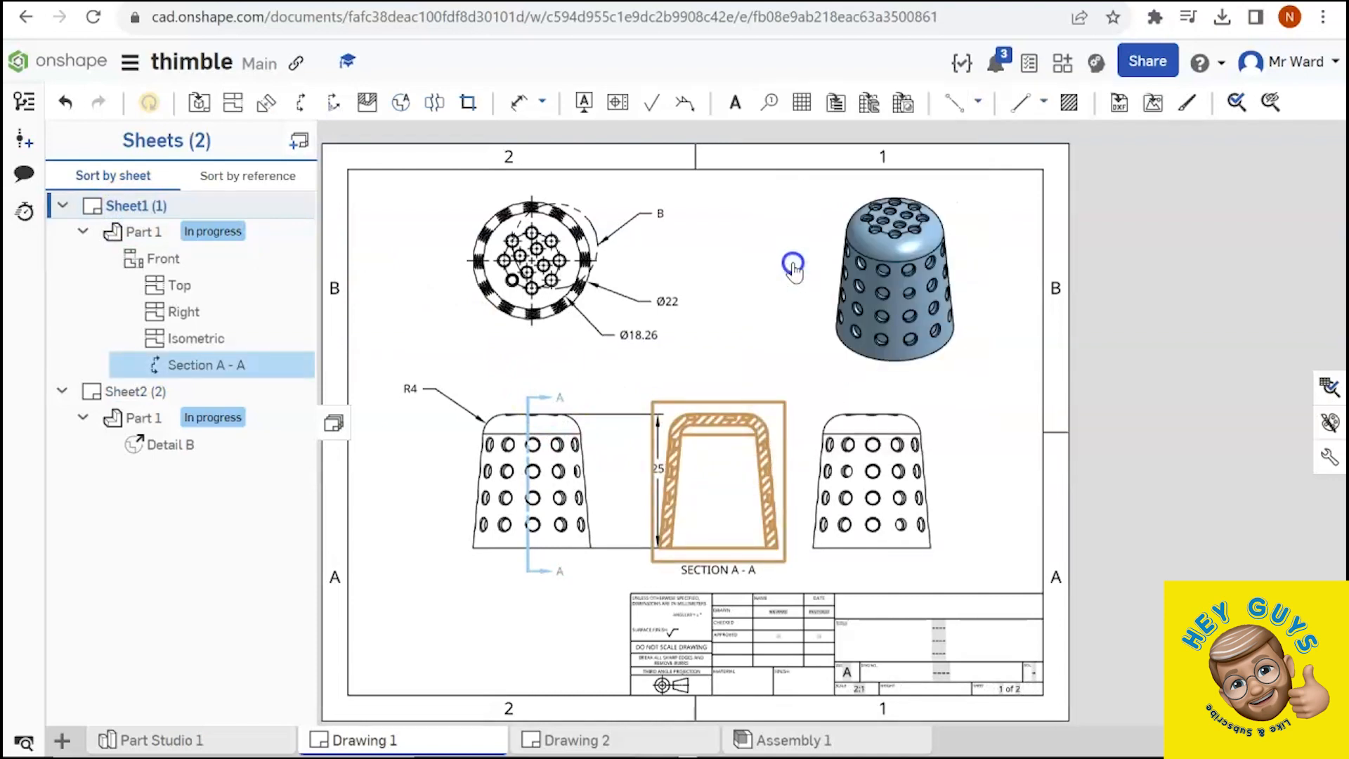
left_click(1011, 305)
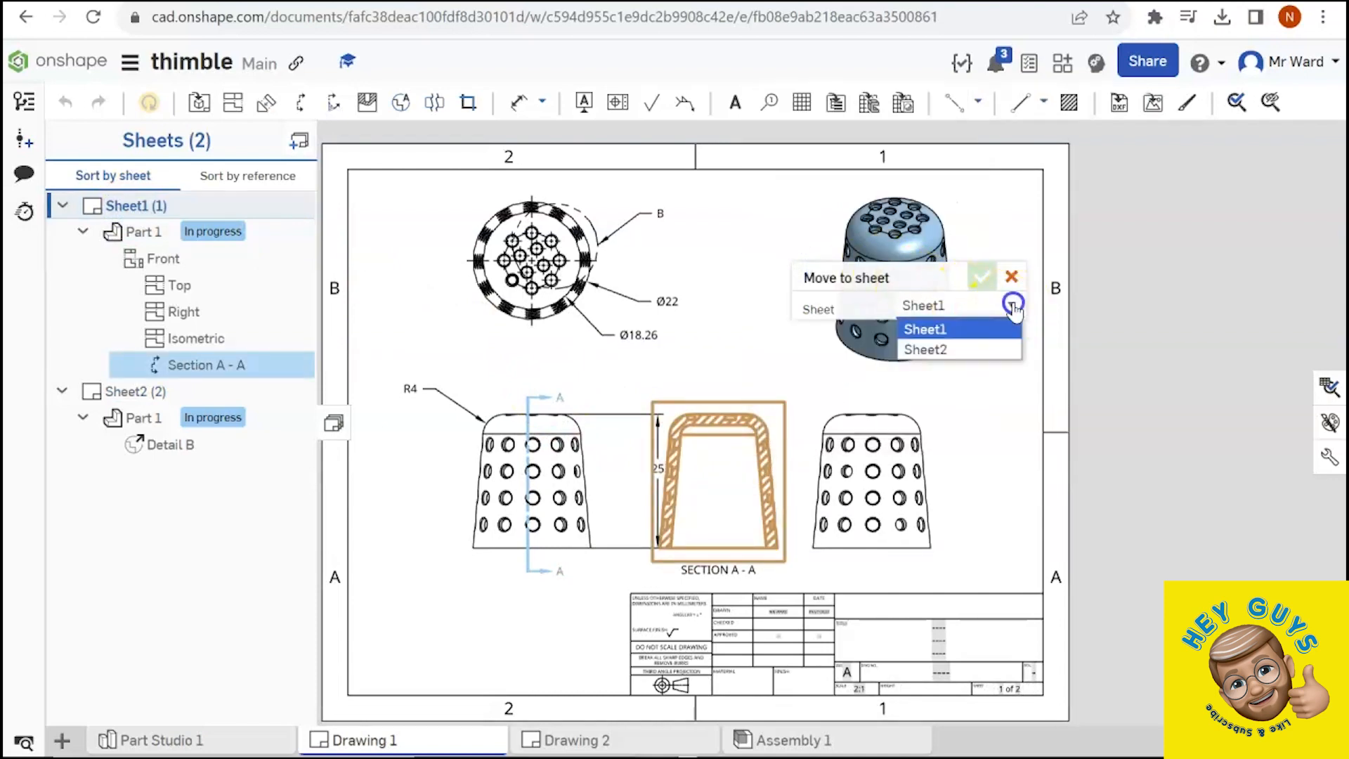
left_click(995, 350)
left_click(984, 276)
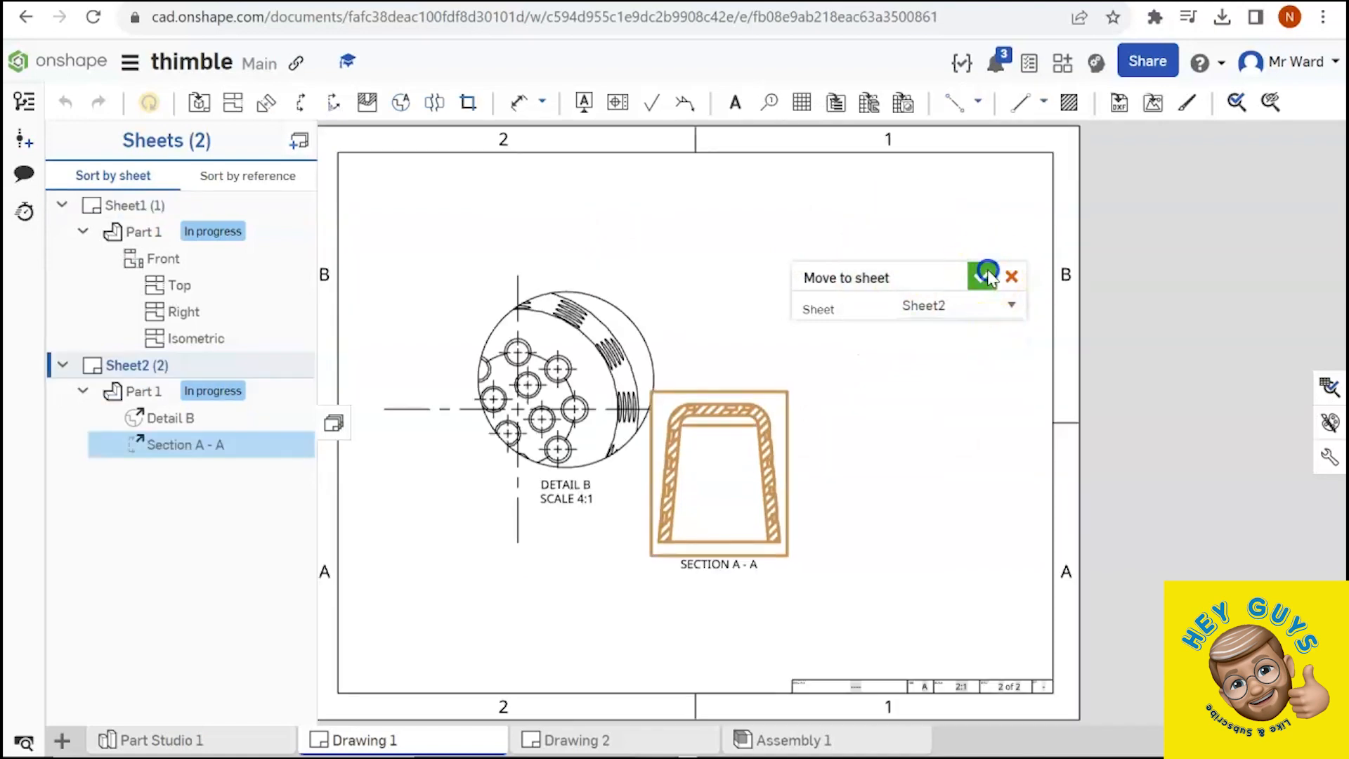
left_click_drag(742, 541, 845, 454)
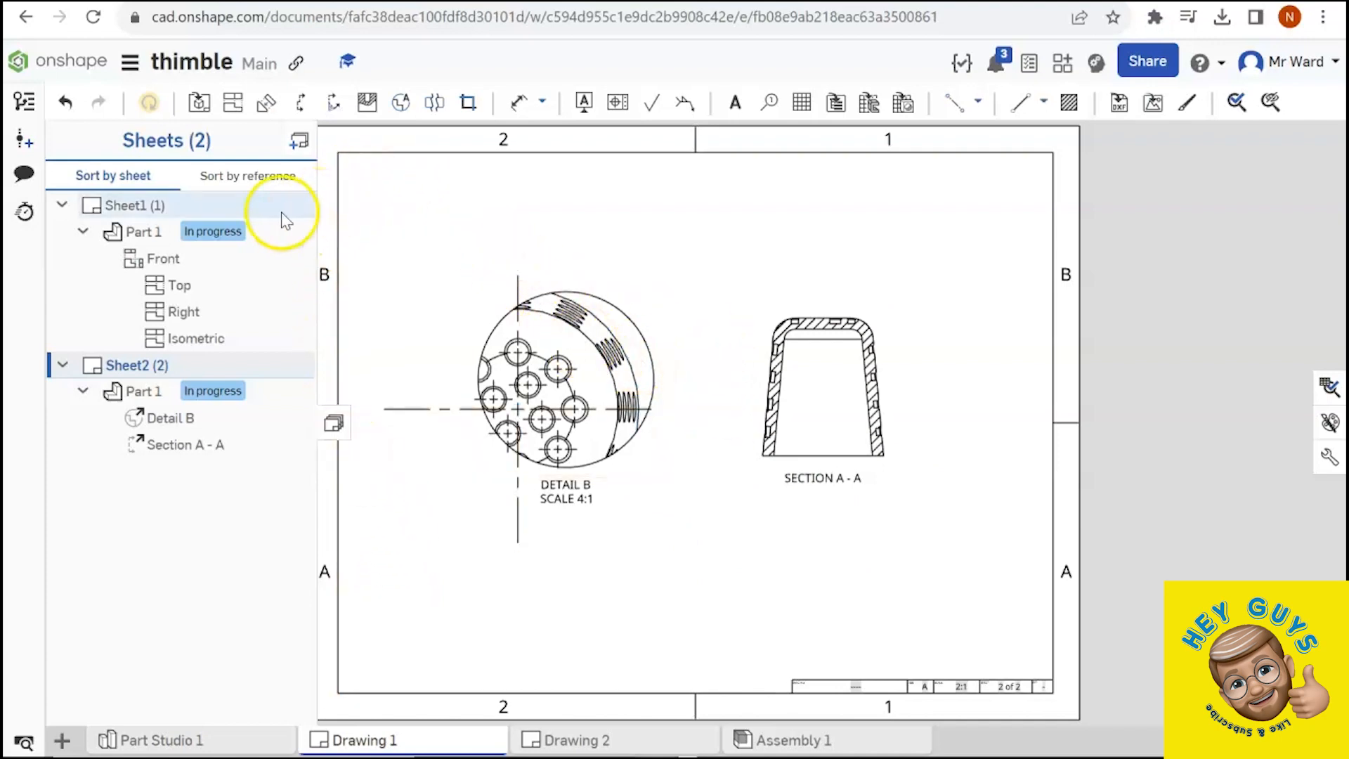
Hide the sheet list, leave the thimble document and open Drawing 1 of the "loft, revolve, holes" document.
left_click(347, 413)
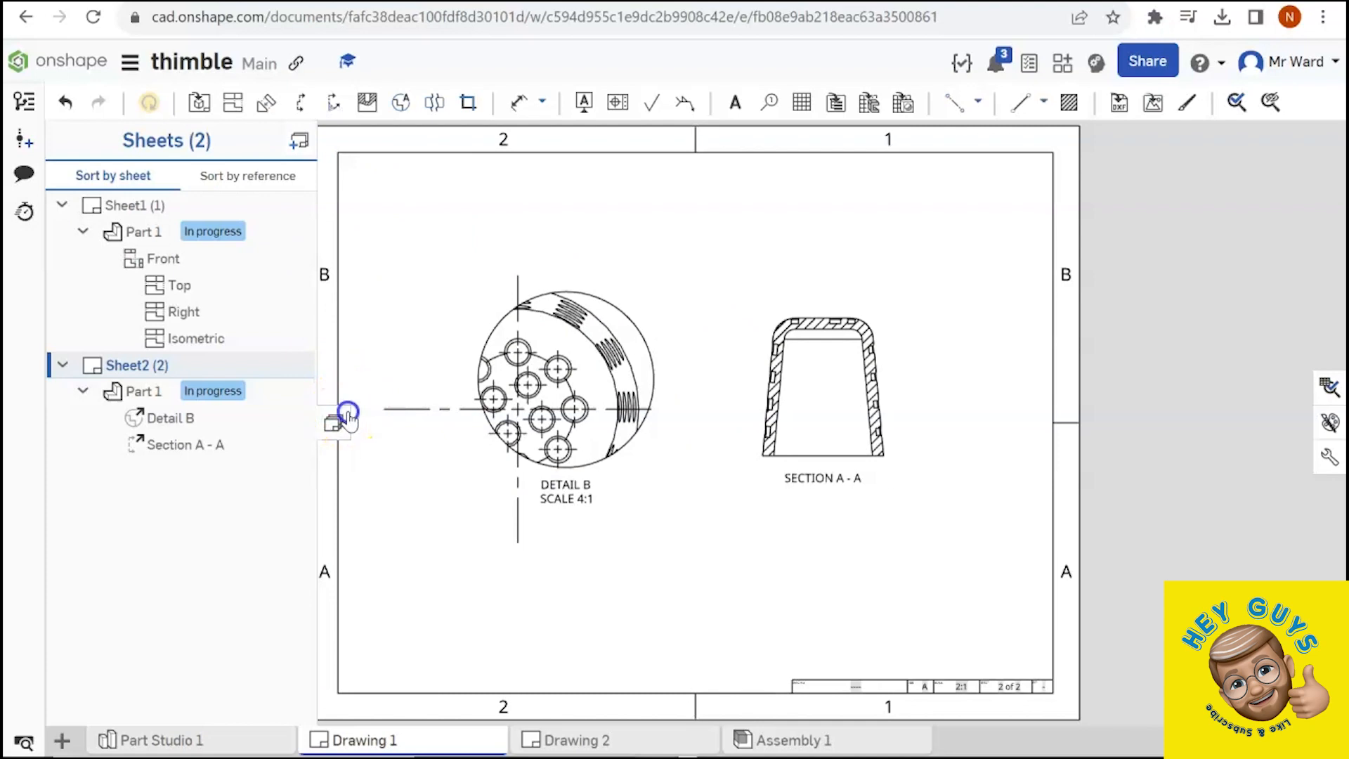
left_click(68, 58)
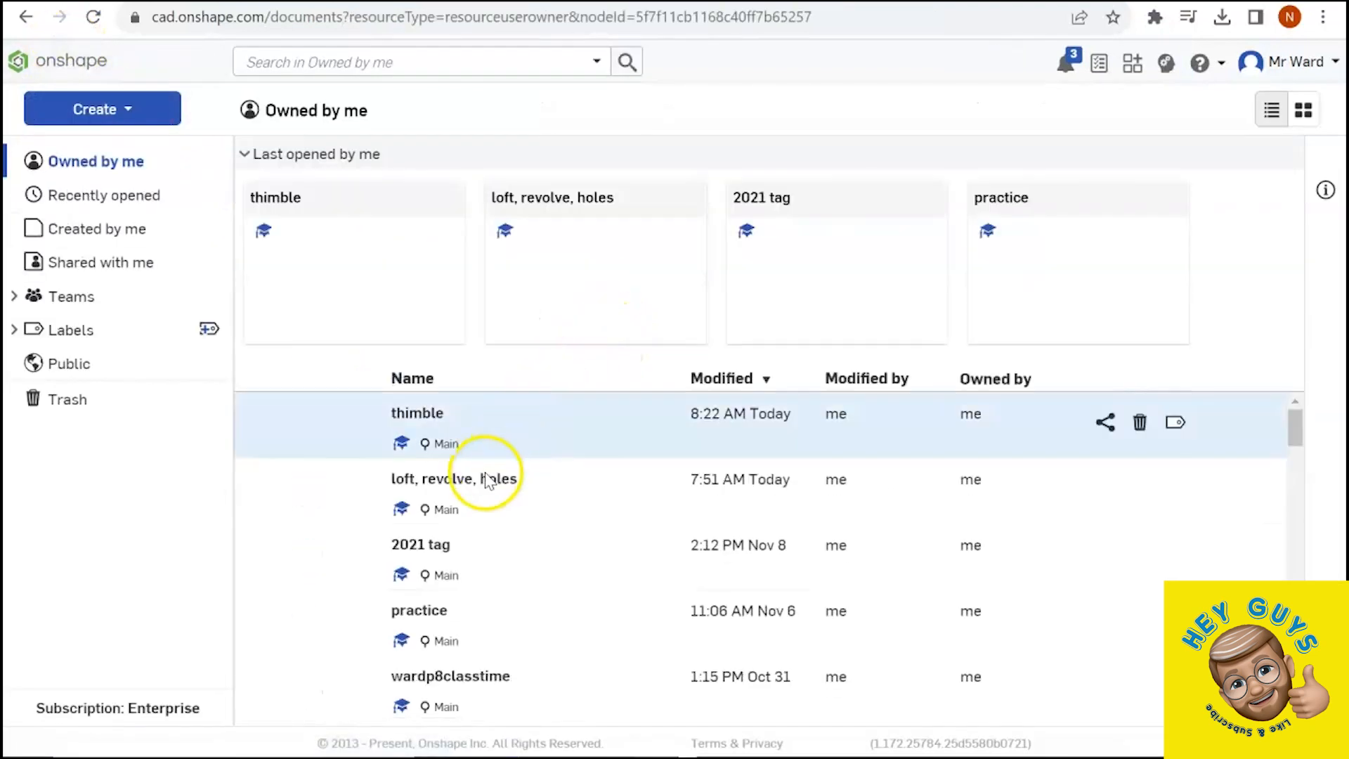
left_click(441, 493)
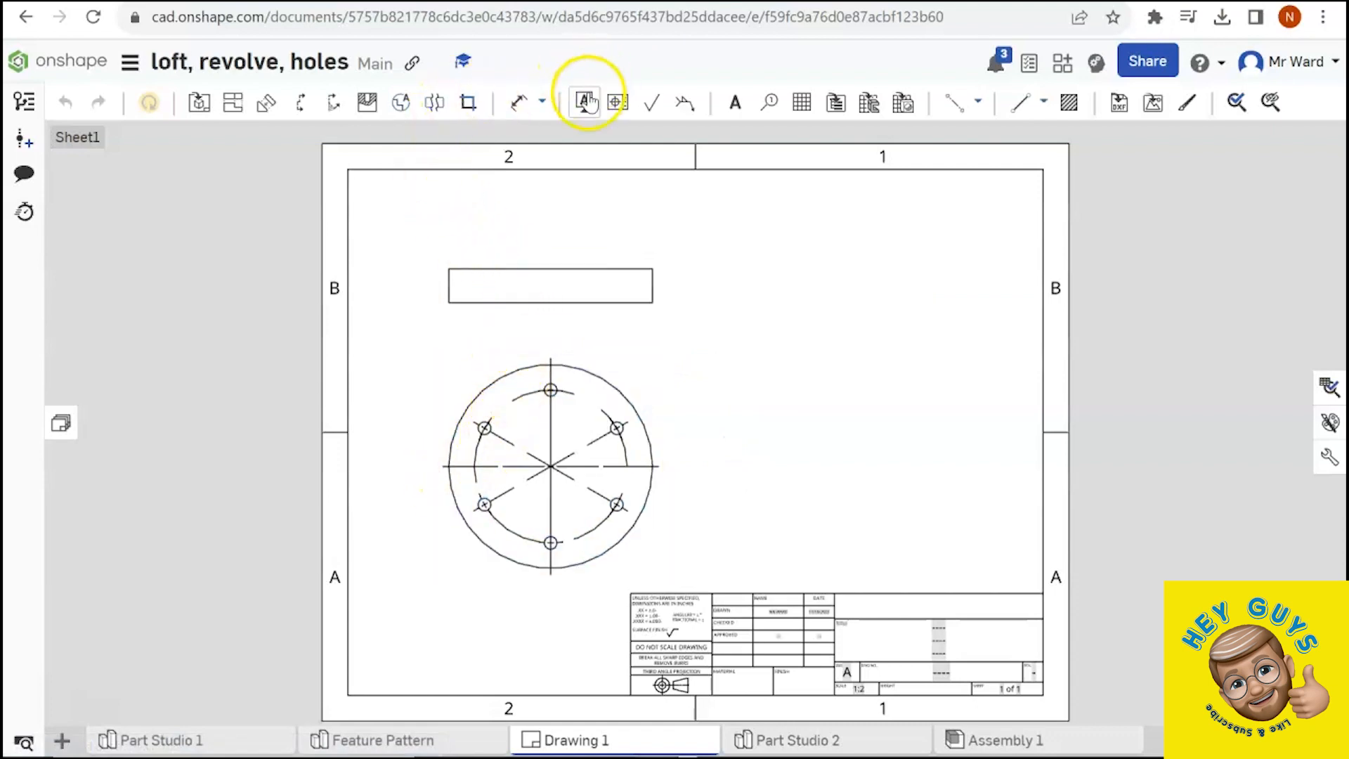
Add a hole/thread callout to the disc's upper-right hole and place it up and to the right of the disc.
left_click(543, 102)
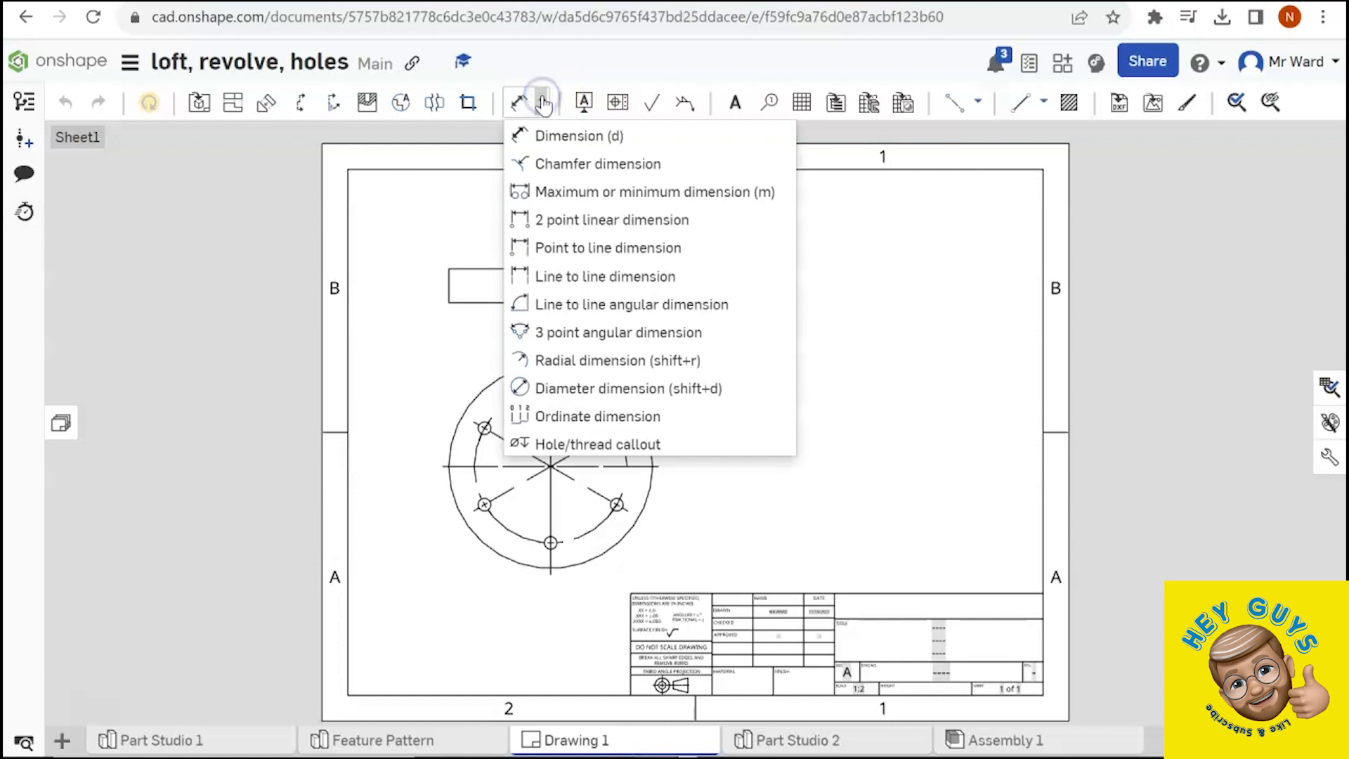
left_click(616, 443)
mouse_move(617, 431)
left_mouse_down()
mouse_move(675, 352)
mouse_move(645, 399)
left_mouse_up()
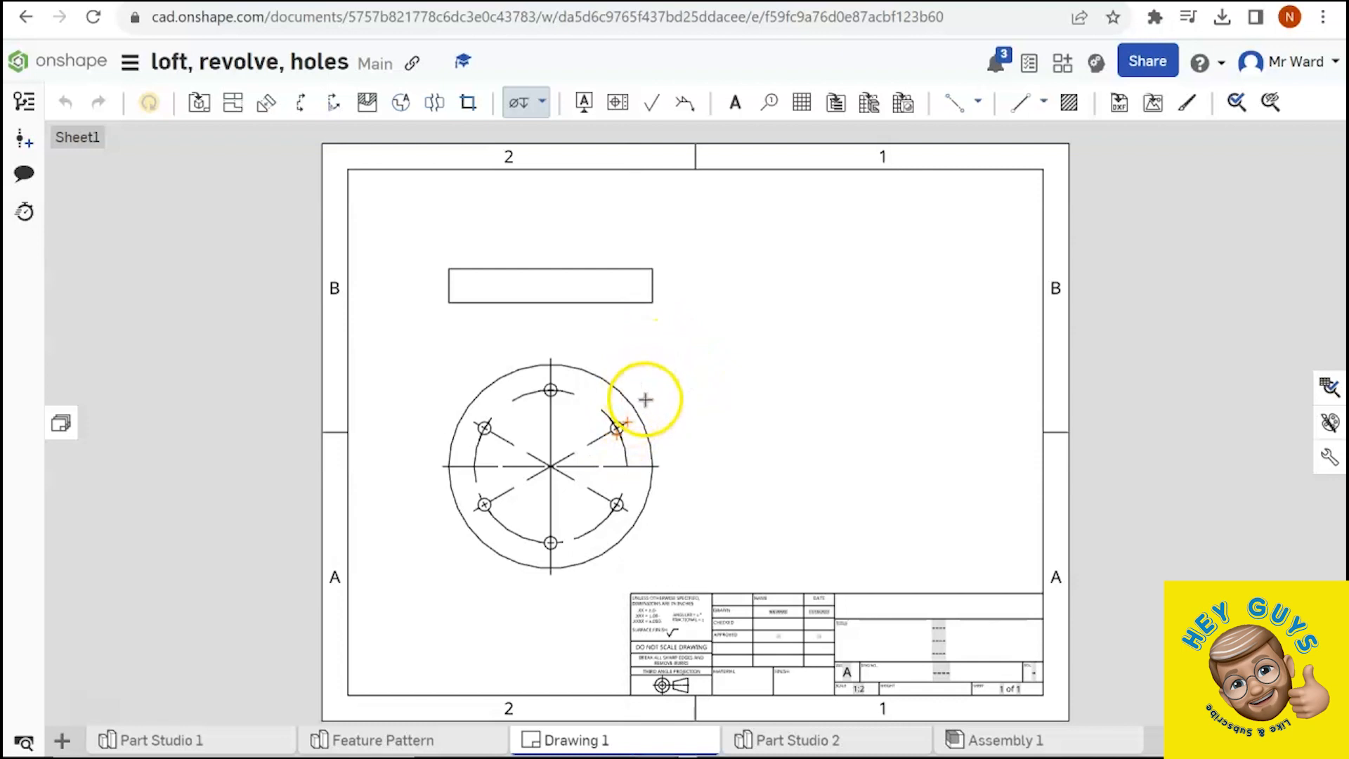
left_click(619, 428)
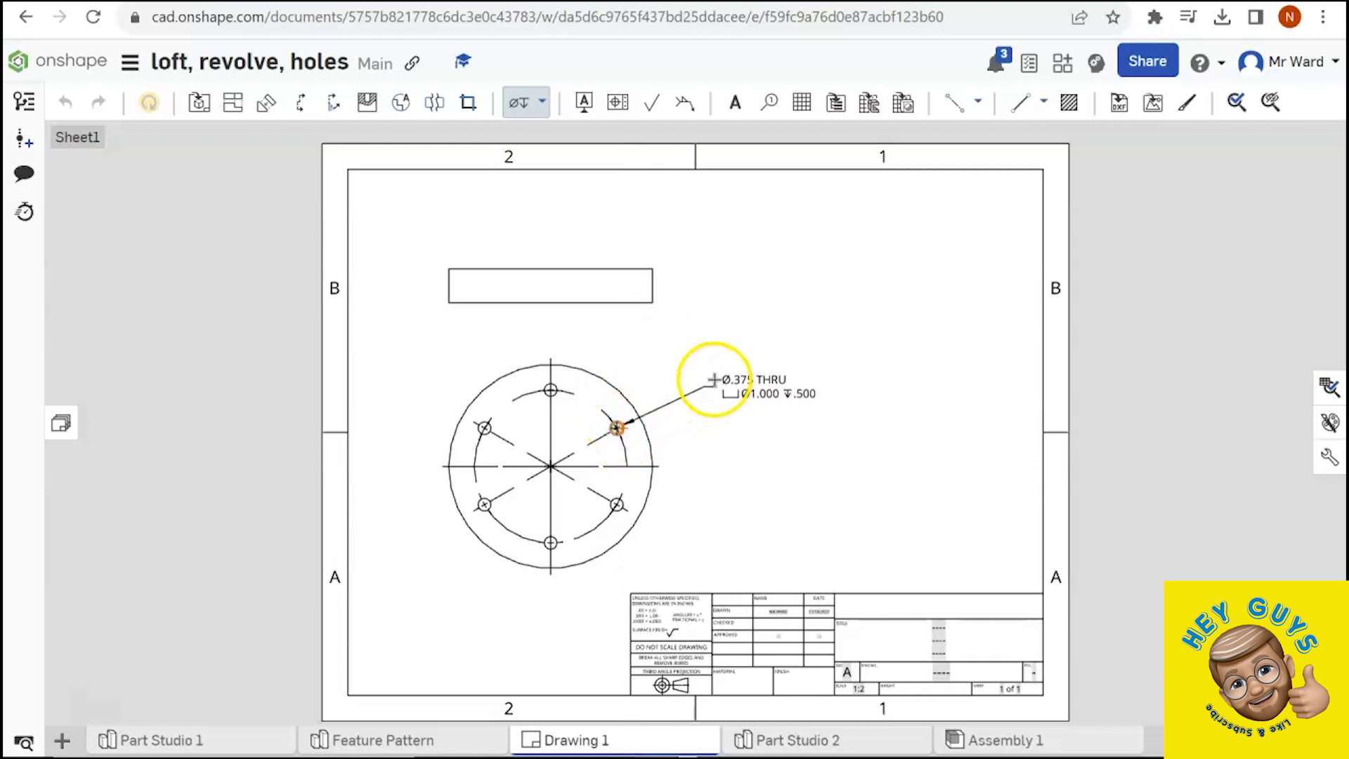
left_click(711, 367)
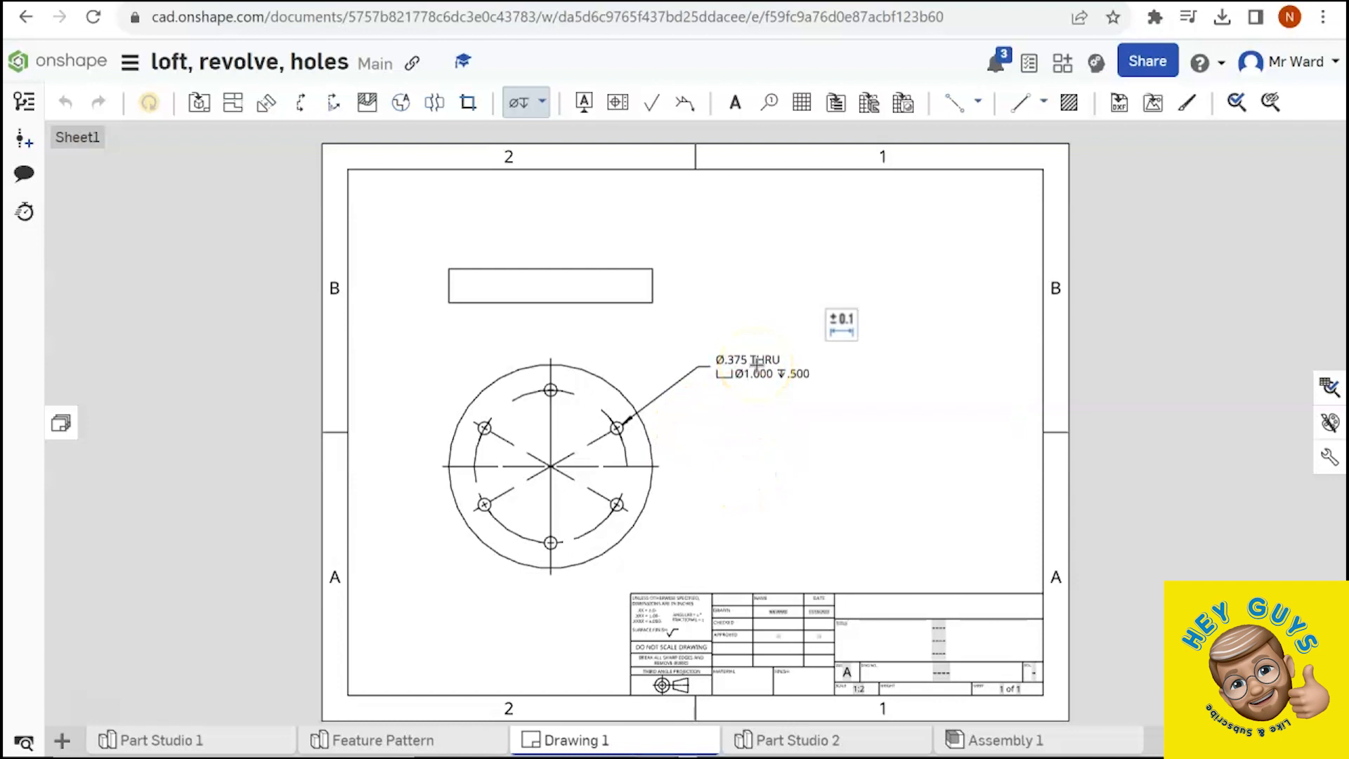
Append the text "TYP 6" to the end of the hole callout.
left_click(840, 325)
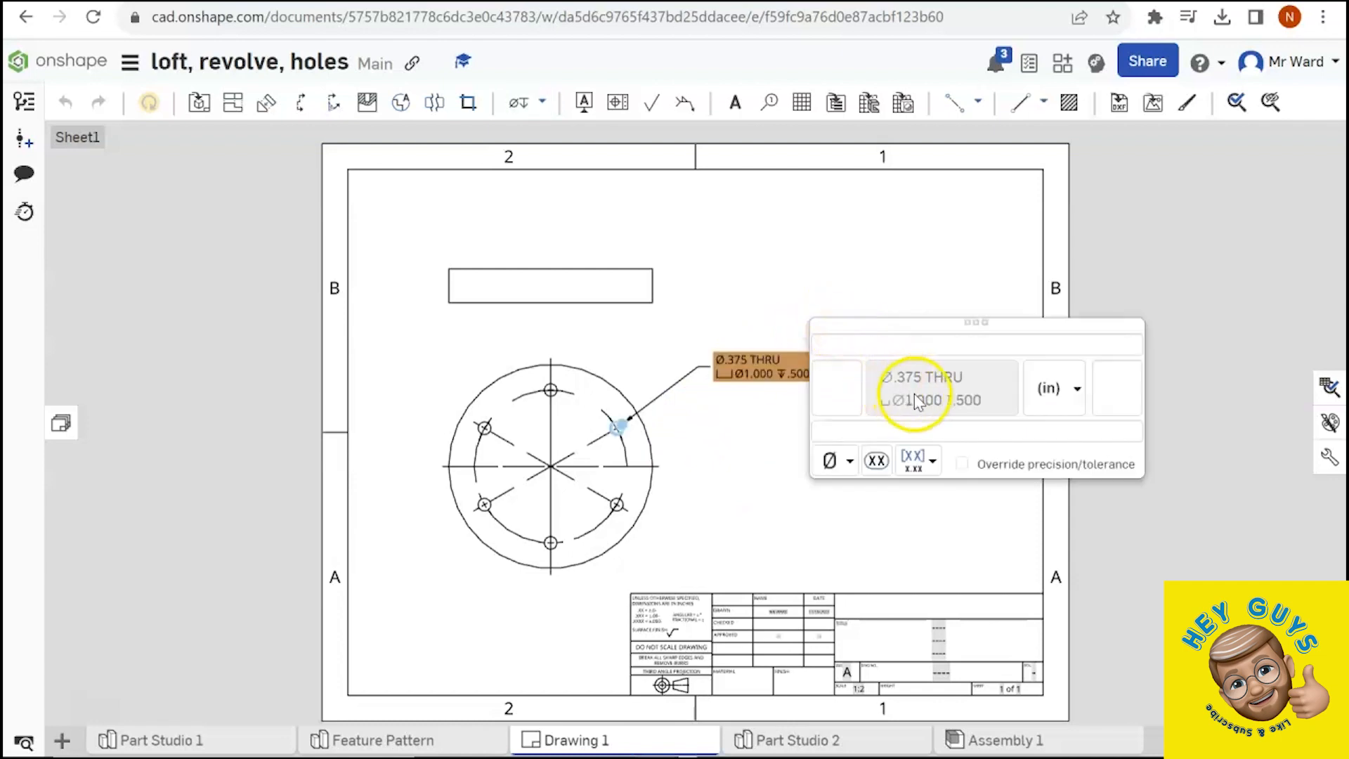
left_click(963, 427)
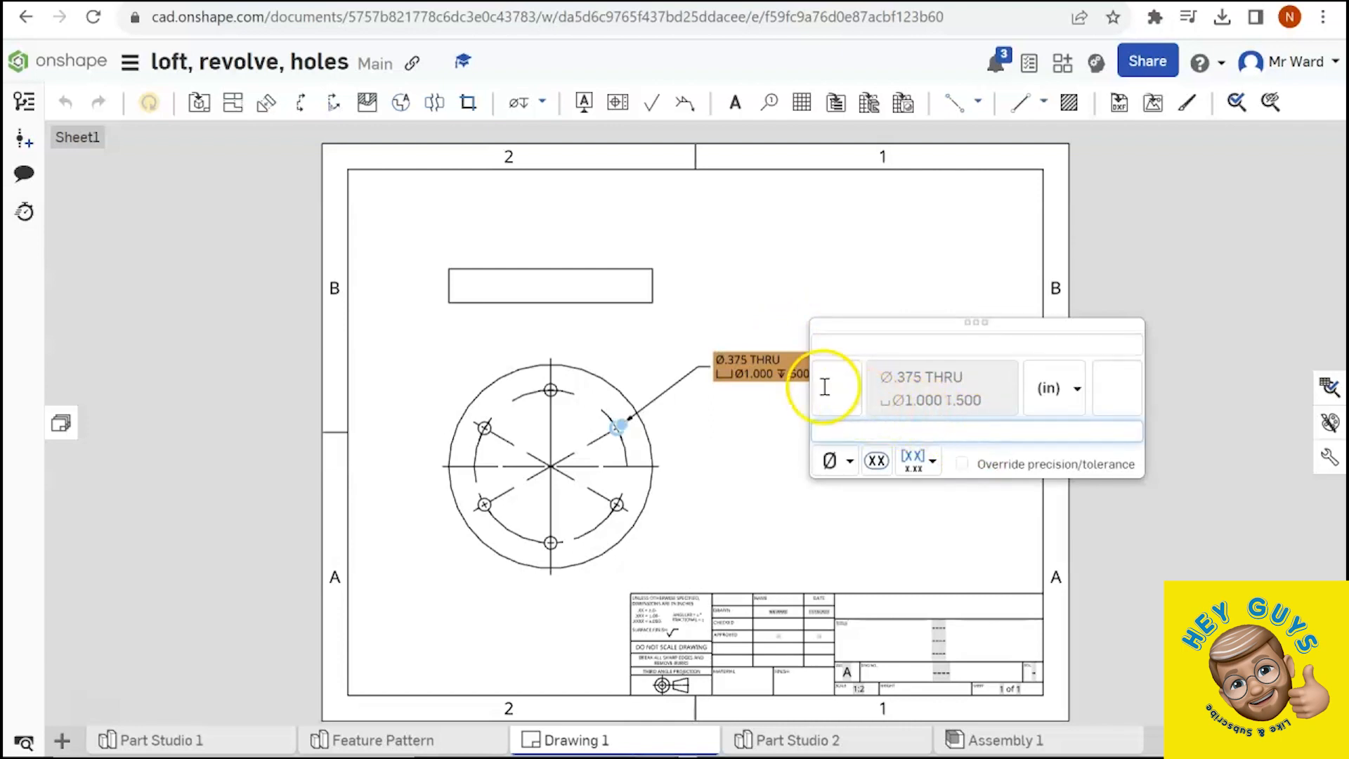
left_click(1103, 391)
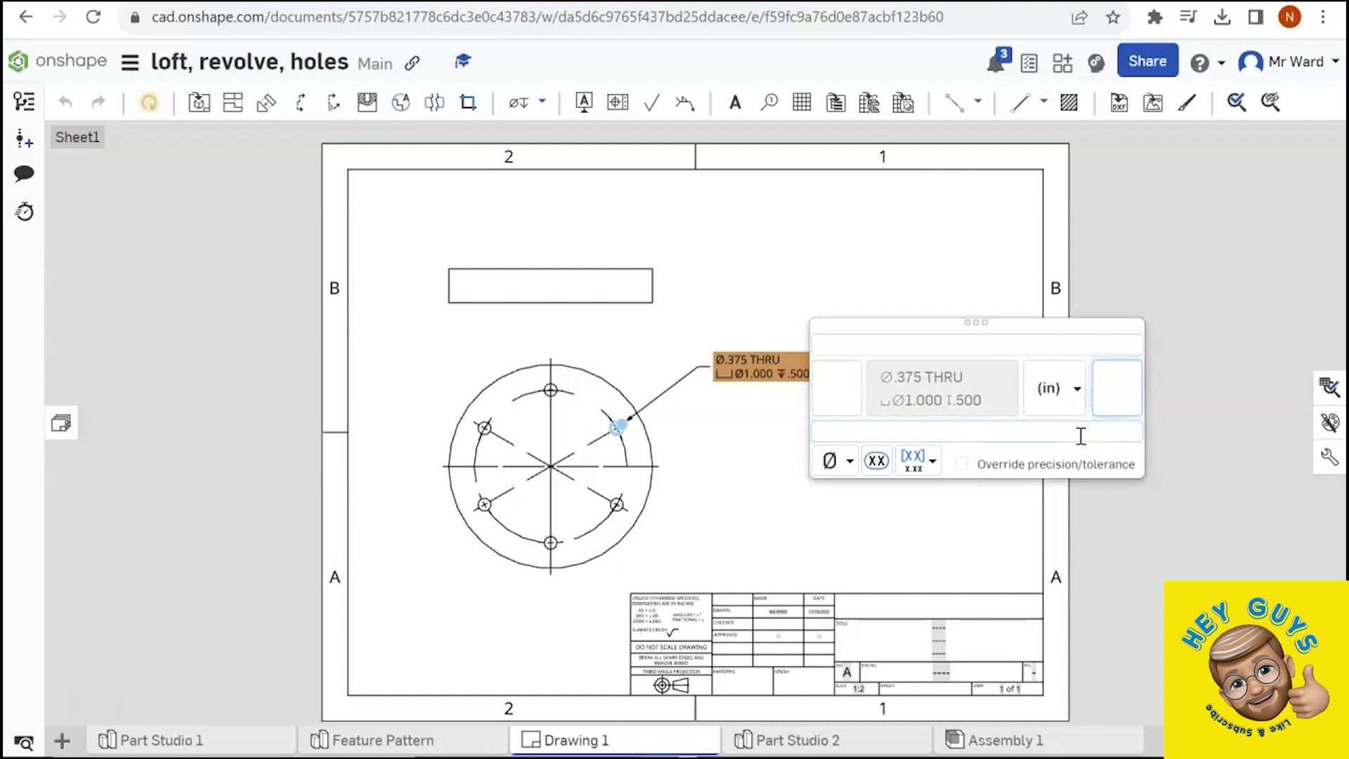
type("P 6")
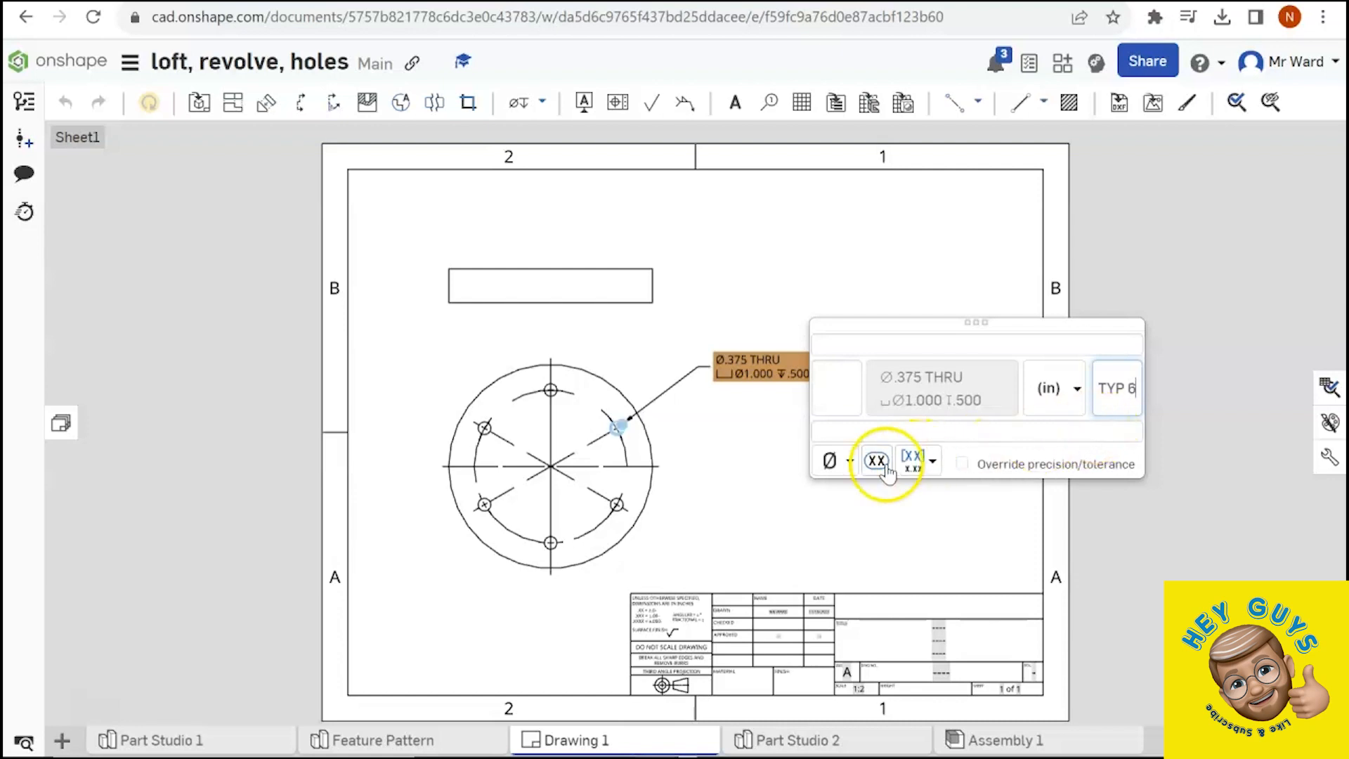
left_click(731, 439)
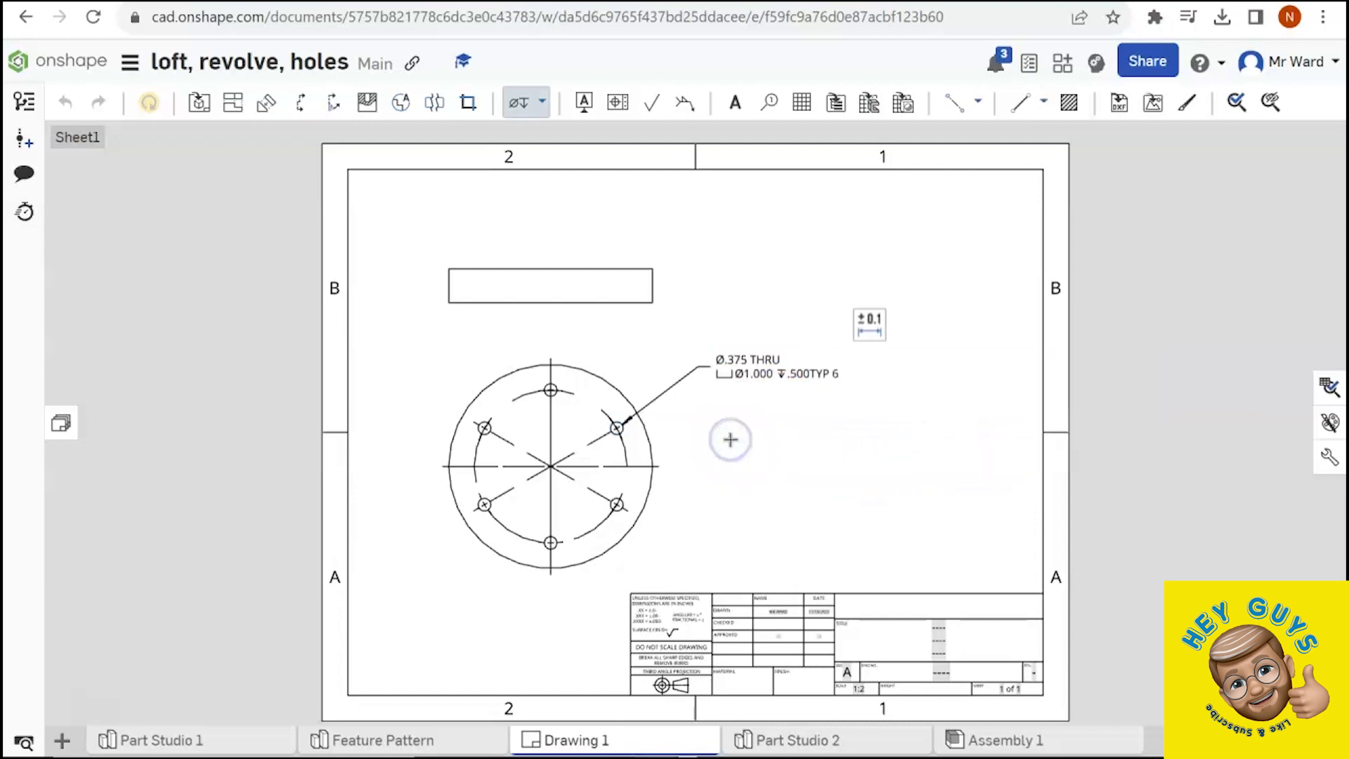
Insert spacing before "TYP 6" in the hole callout to separate it from the counterbore depth.
left_click(815, 393)
left_click(869, 324)
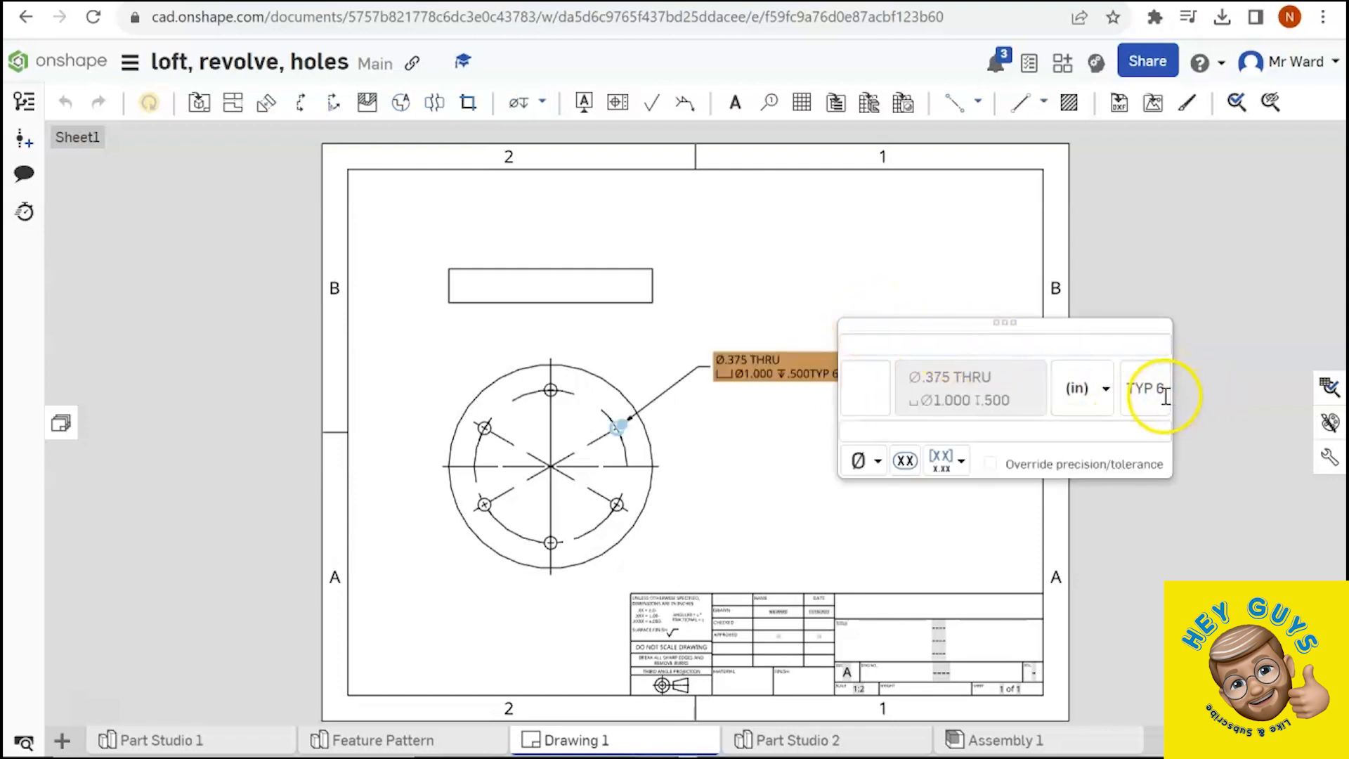
left_click(1131, 388)
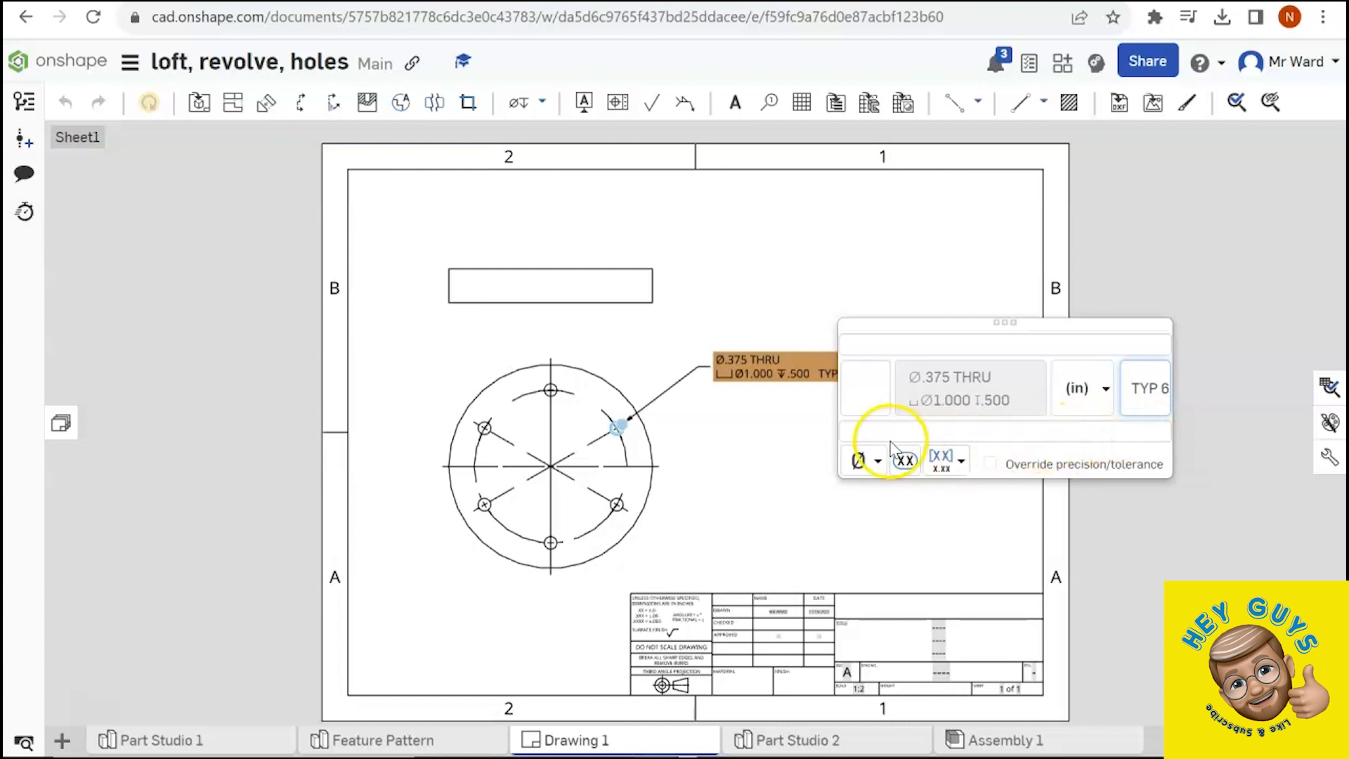
left_click(799, 438)
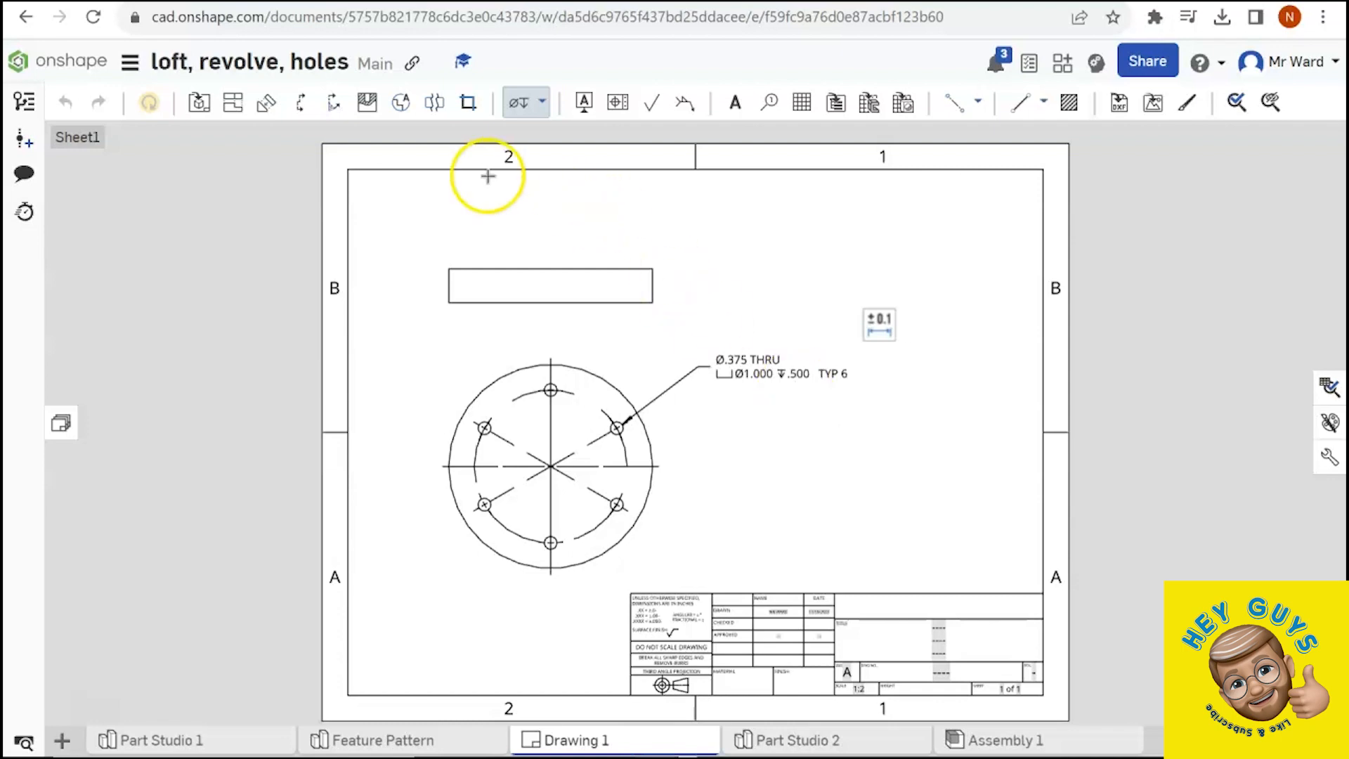
Dimension the disc's outer diameter and place the dimension to the right, below the hole callout.
left_click(536, 97)
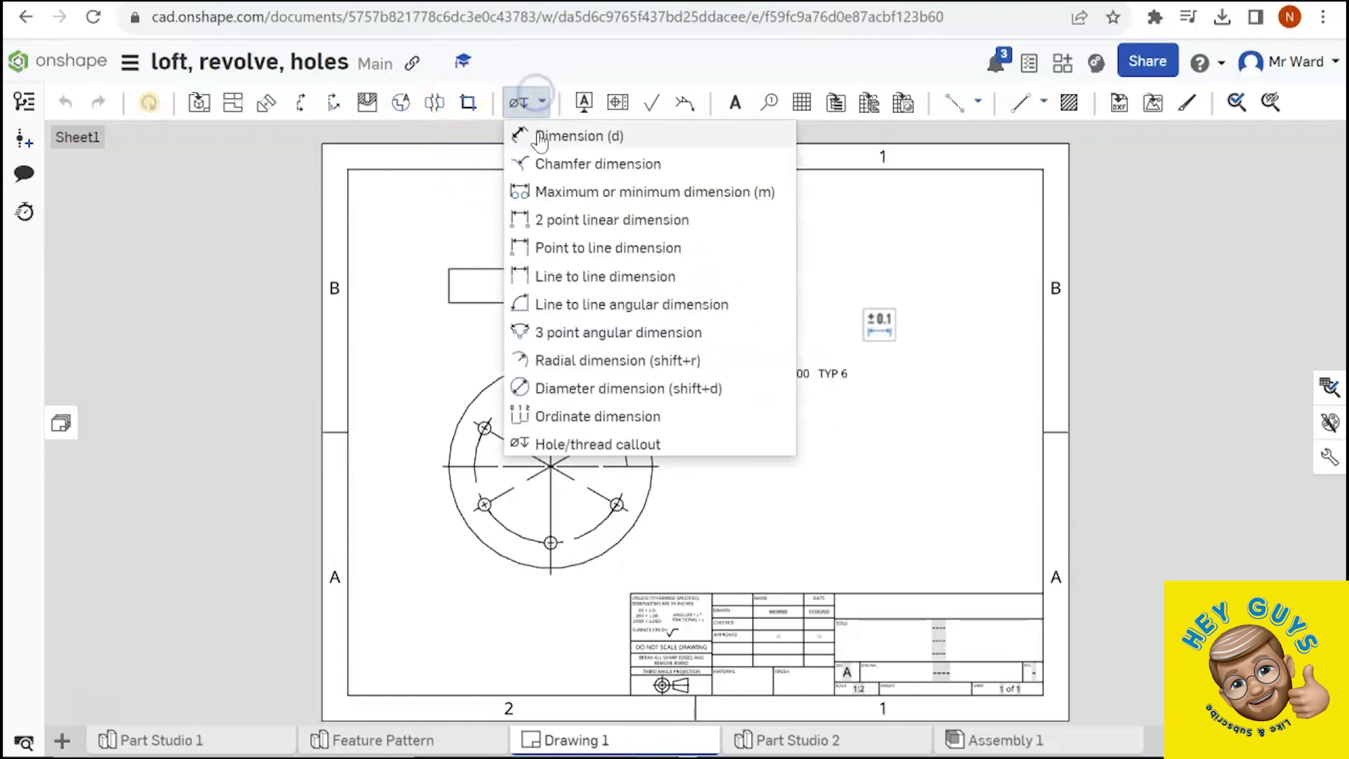
left_click(541, 132)
left_click(648, 441)
left_click(759, 438)
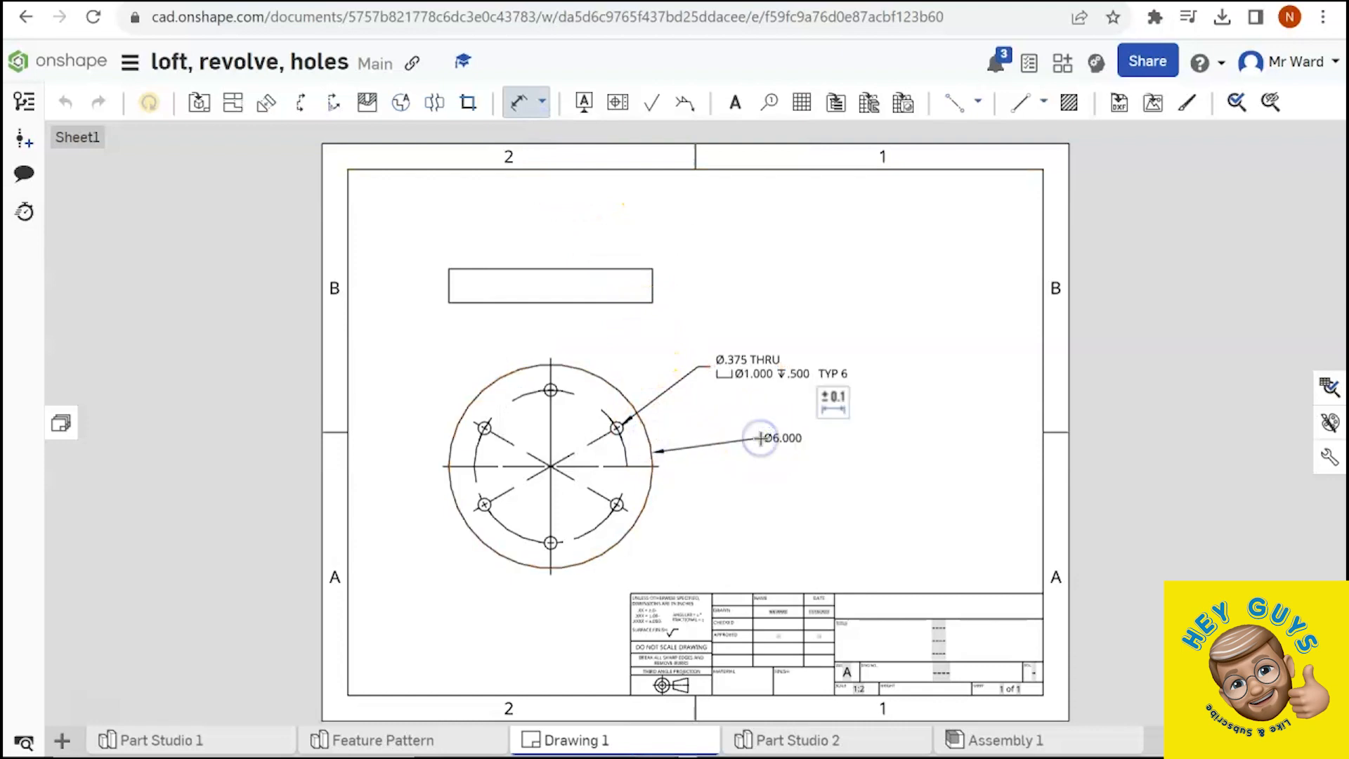
Append the text "TYP 4" to the disc's outer diameter dimension.
left_click(833, 400)
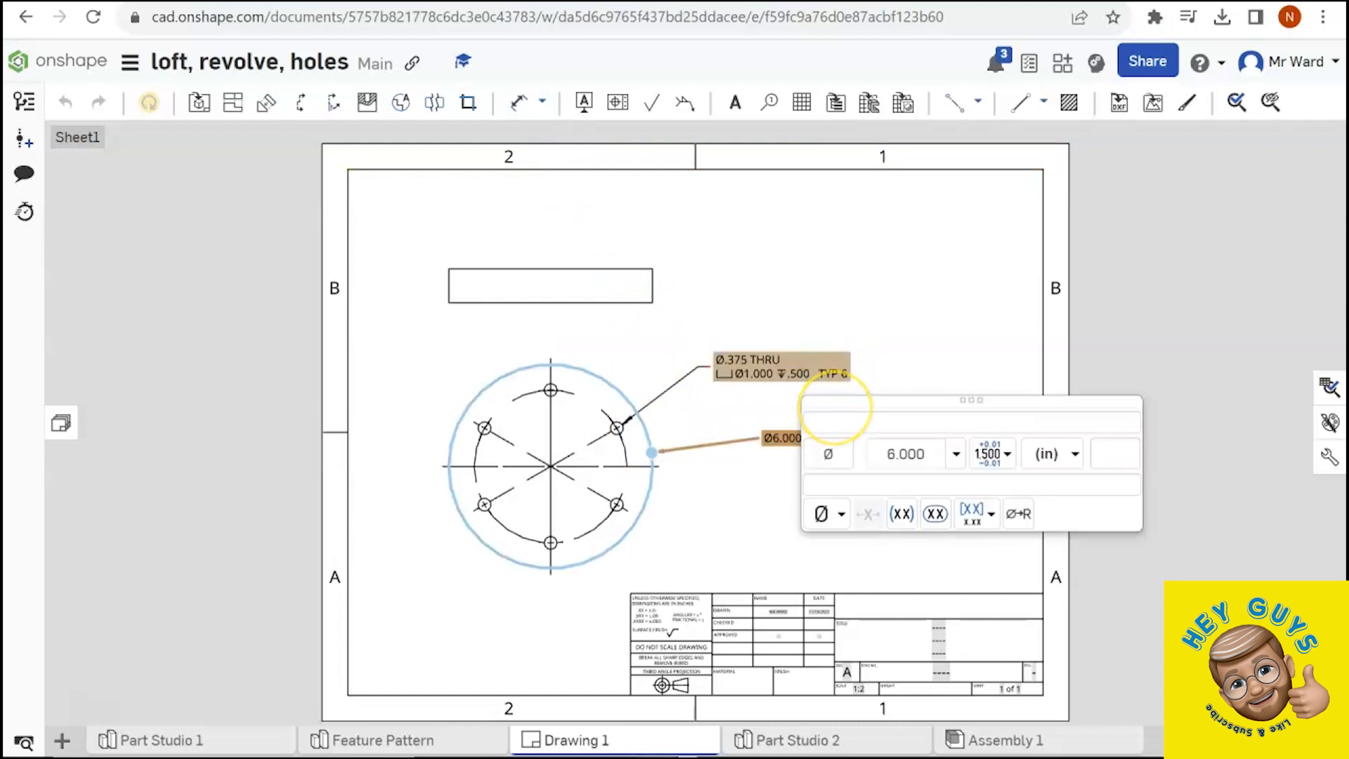
left_click(1195, 478)
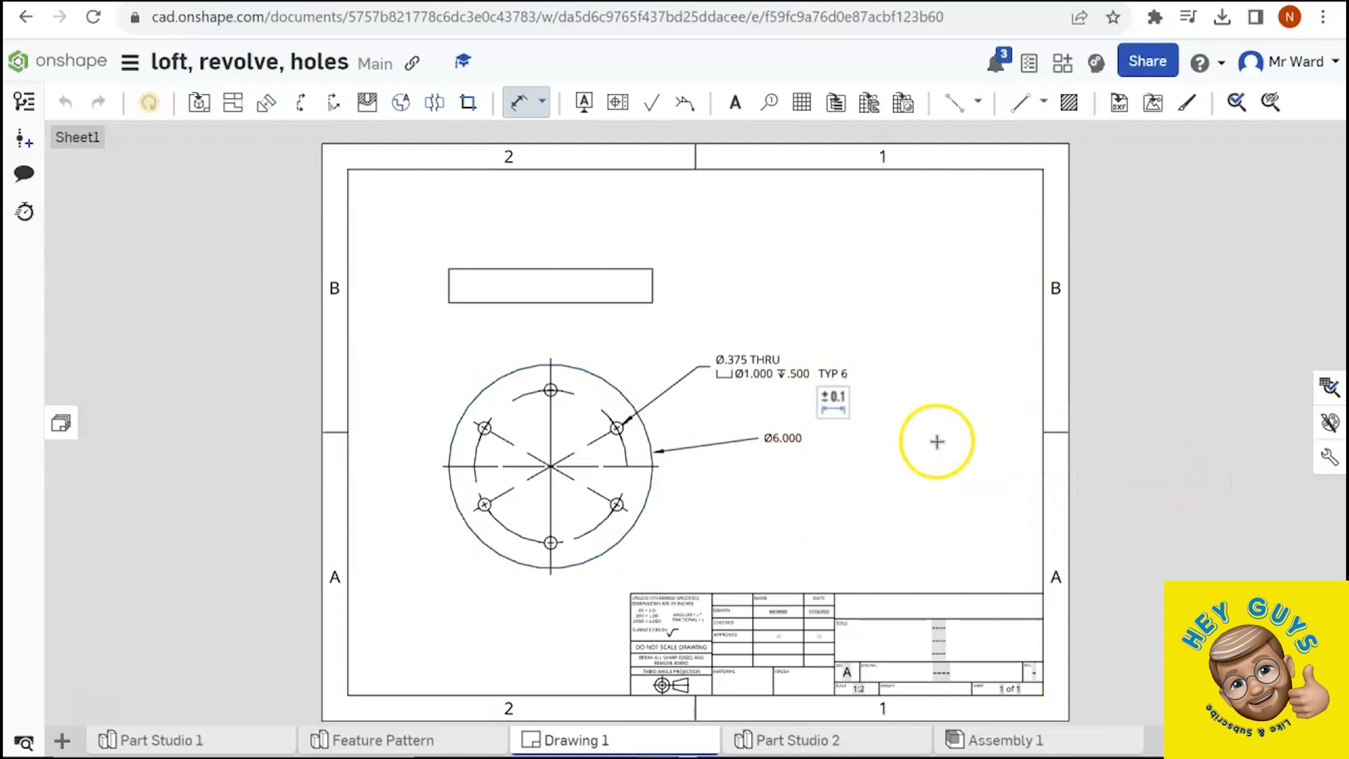
left_click(826, 409)
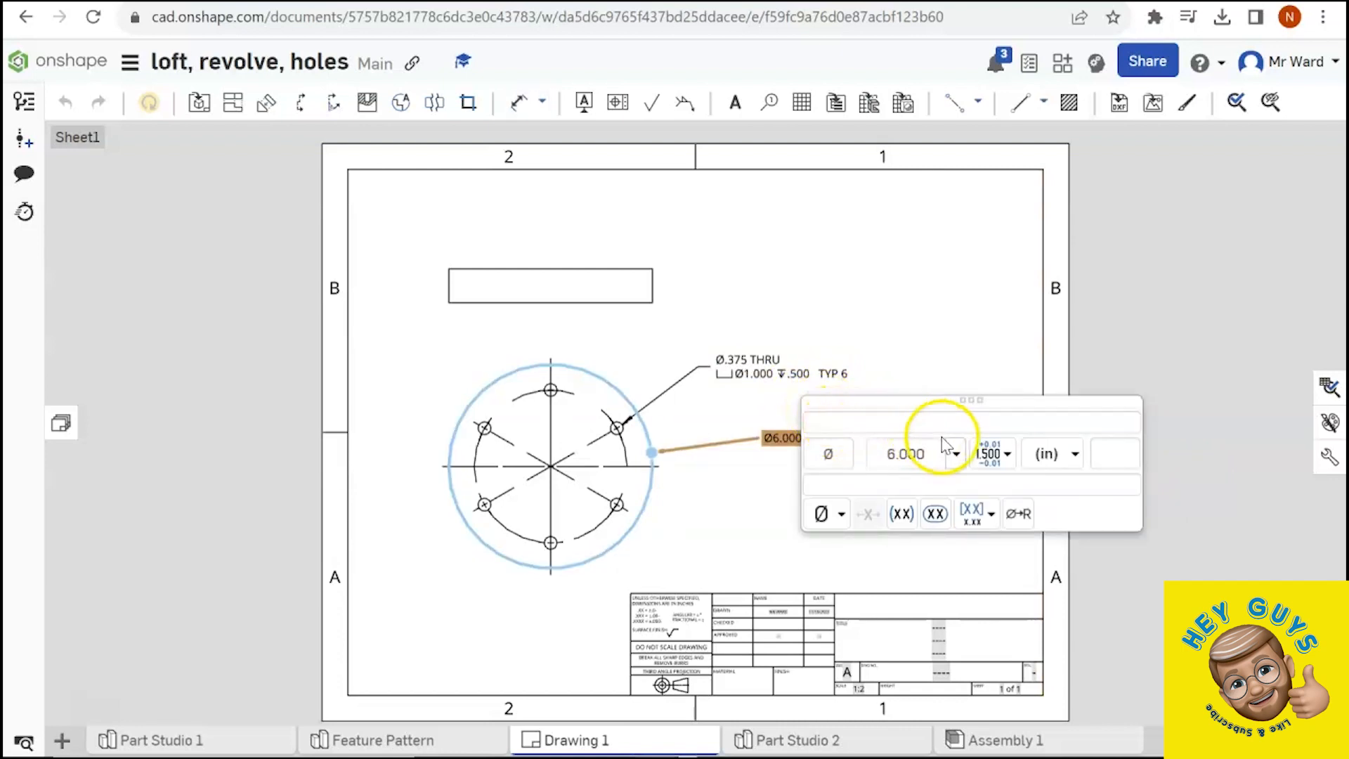
left_click(1106, 454)
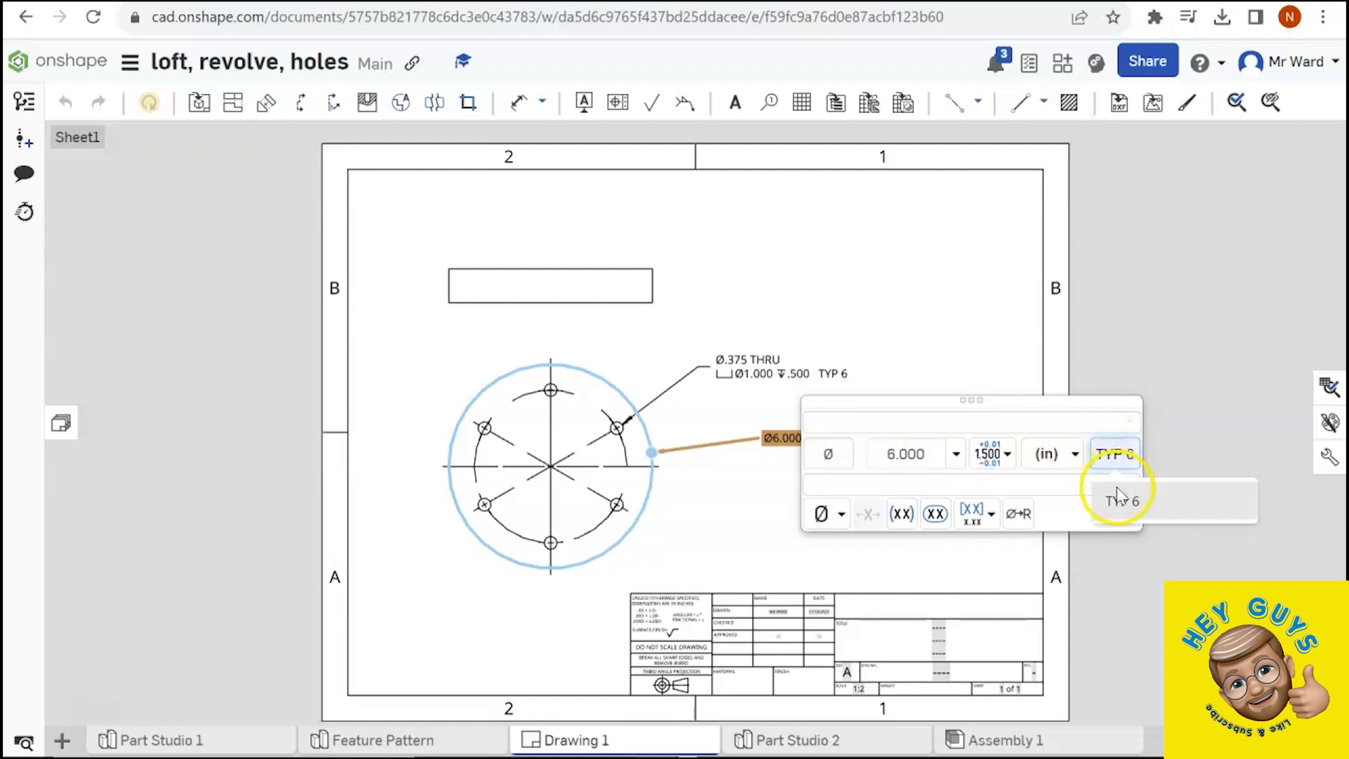
left_click(1103, 466)
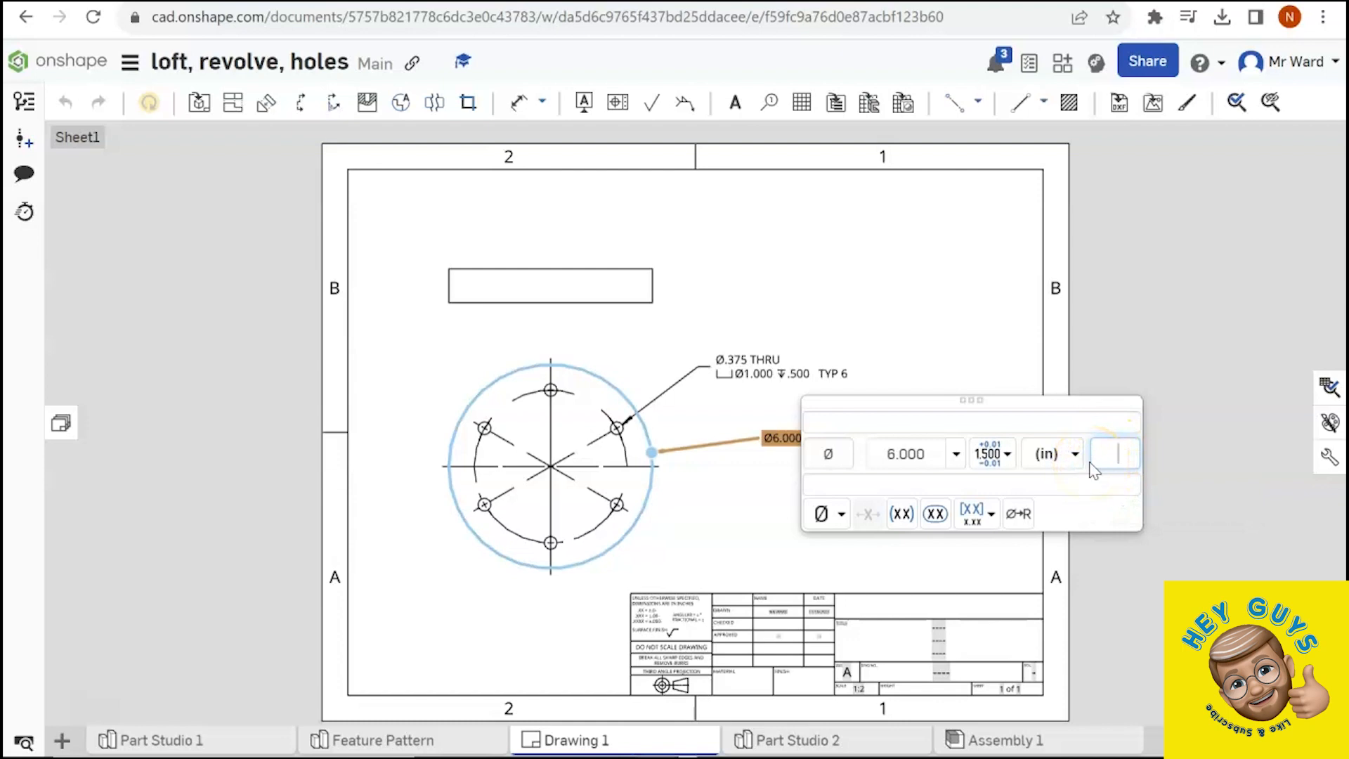
type("TYP 4")
left_click(773, 494)
left_click(758, 509)
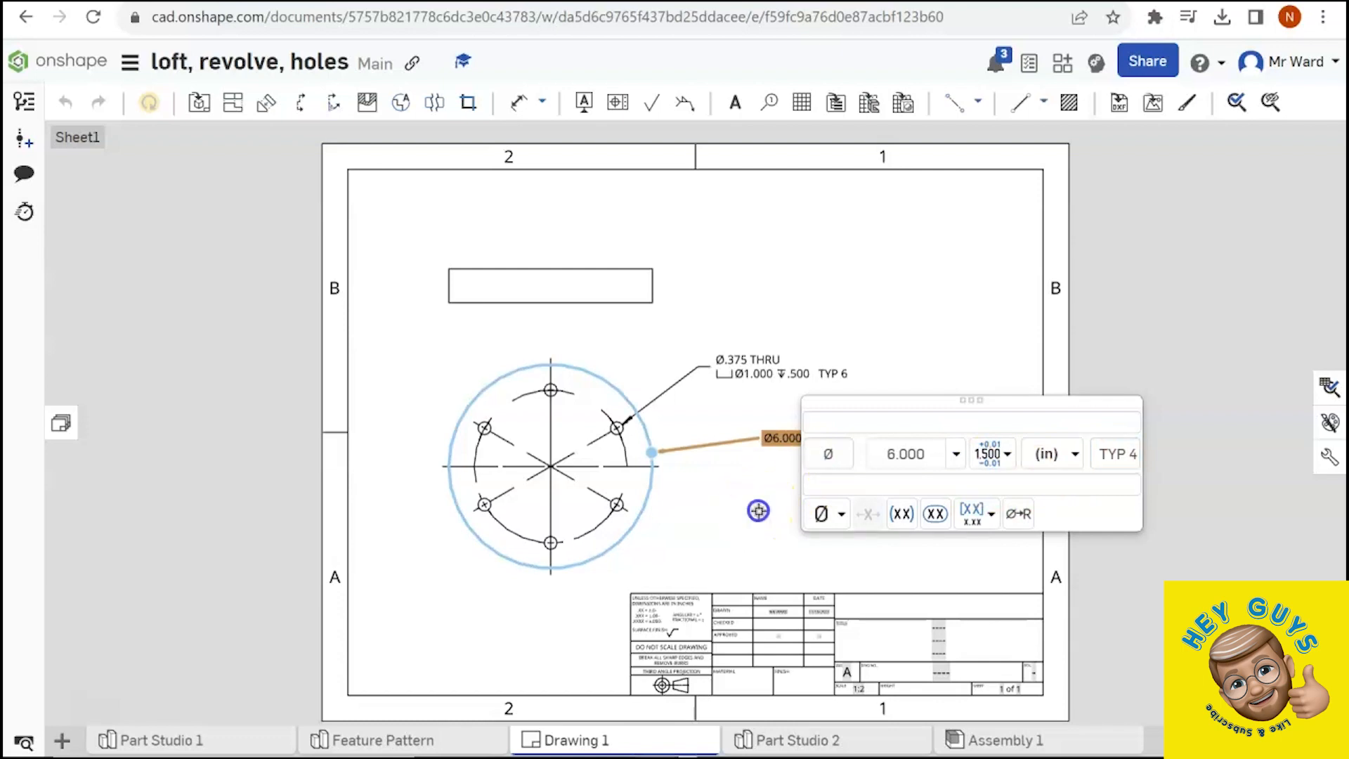